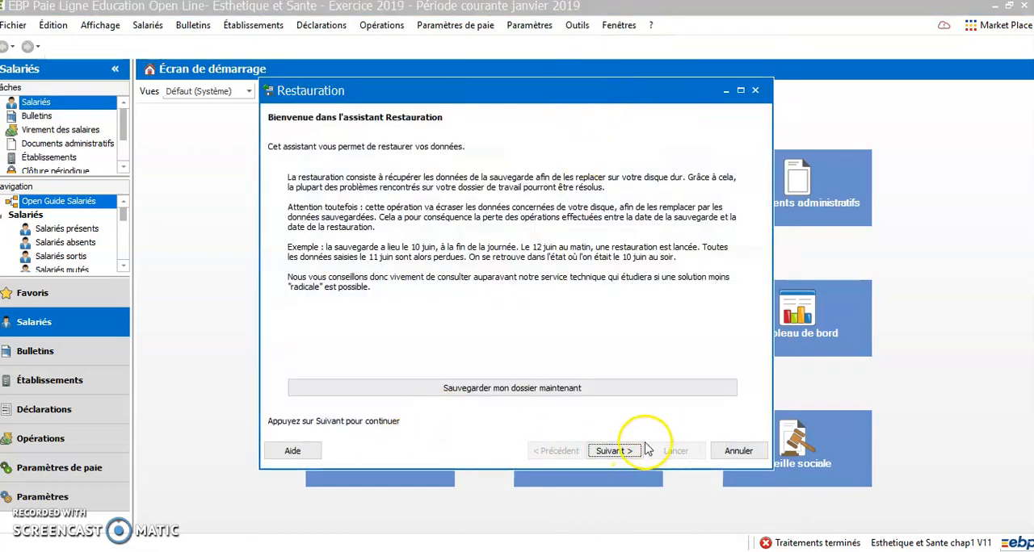
Step: Select Sauvegarde_Esthetique-et-Sante-hlc_cor_chap2.zip from the Téléchargements folder as the backup to restore
left_click(614, 451)
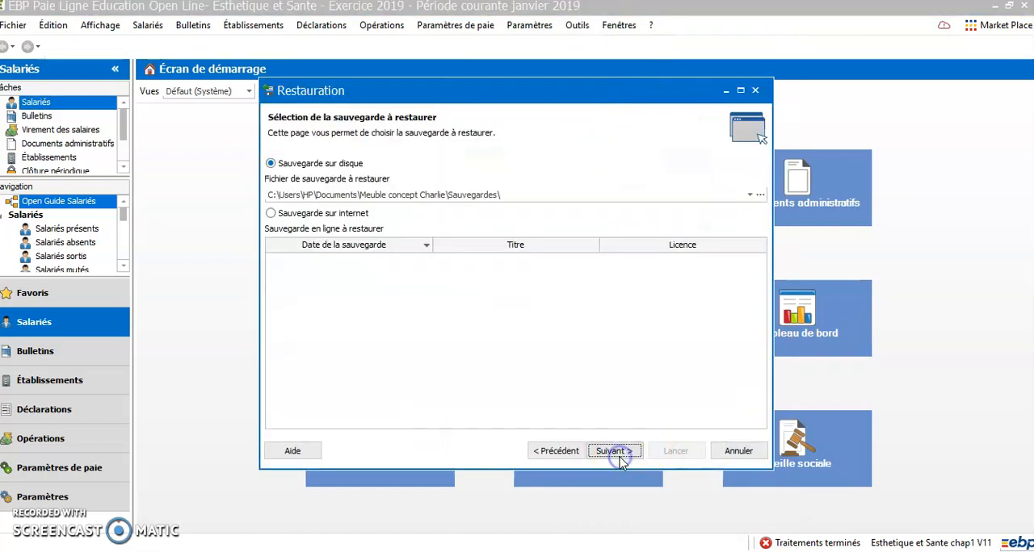
left_click(761, 195)
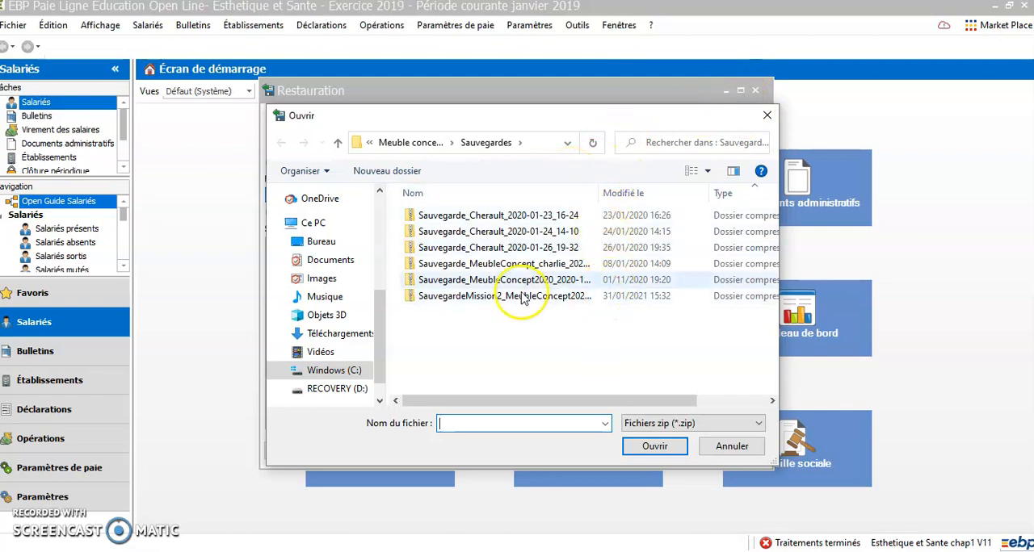
left_click(334, 334)
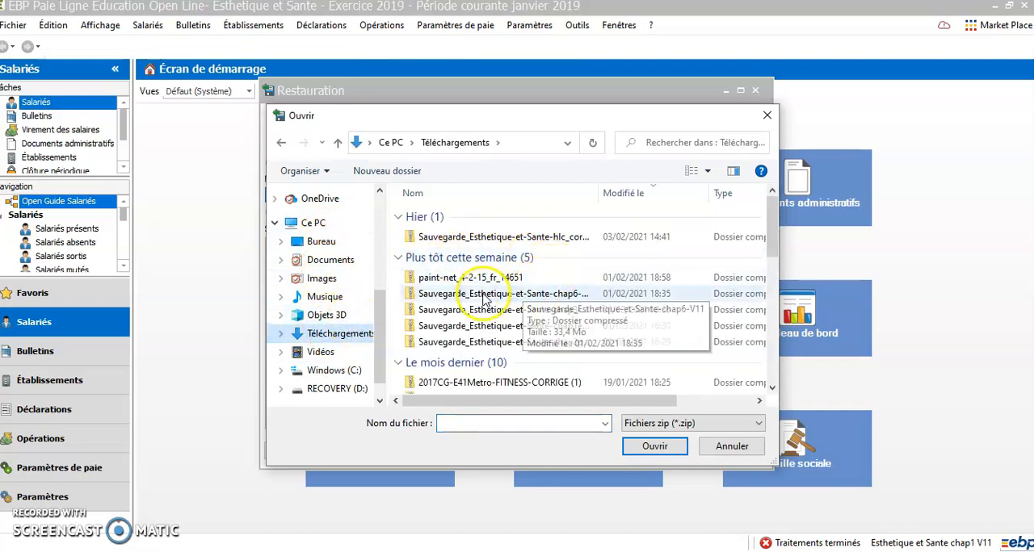
double_click(487, 239)
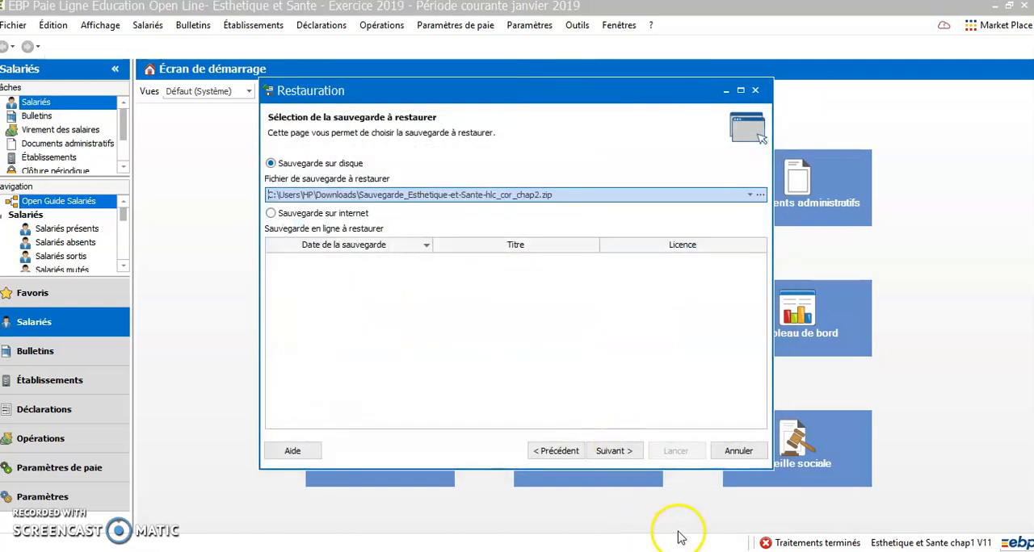
Step: Accept Microsoft SQL Server, the Poste client + serveur installation and the original folder name for the restoration
left_click(619, 452)
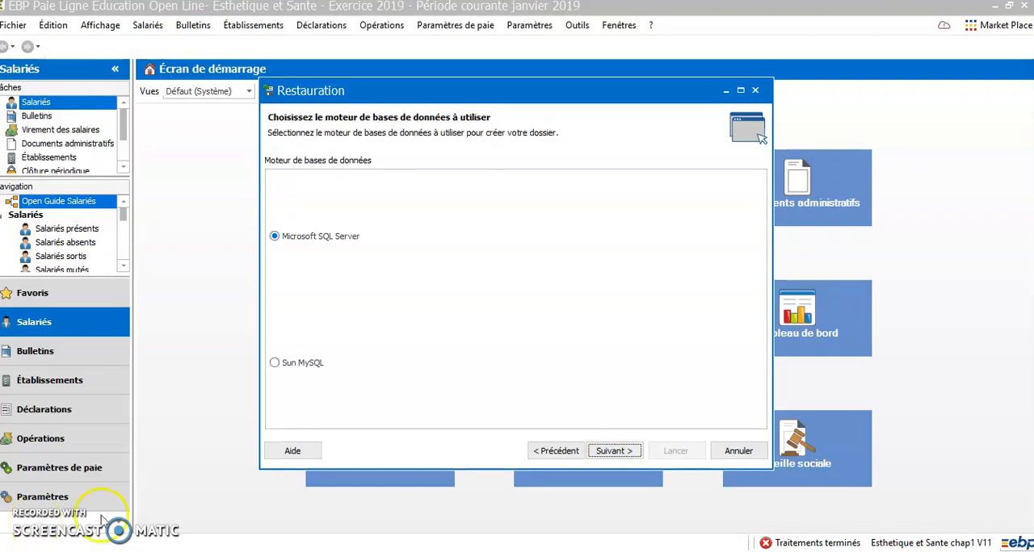
left_click(629, 456)
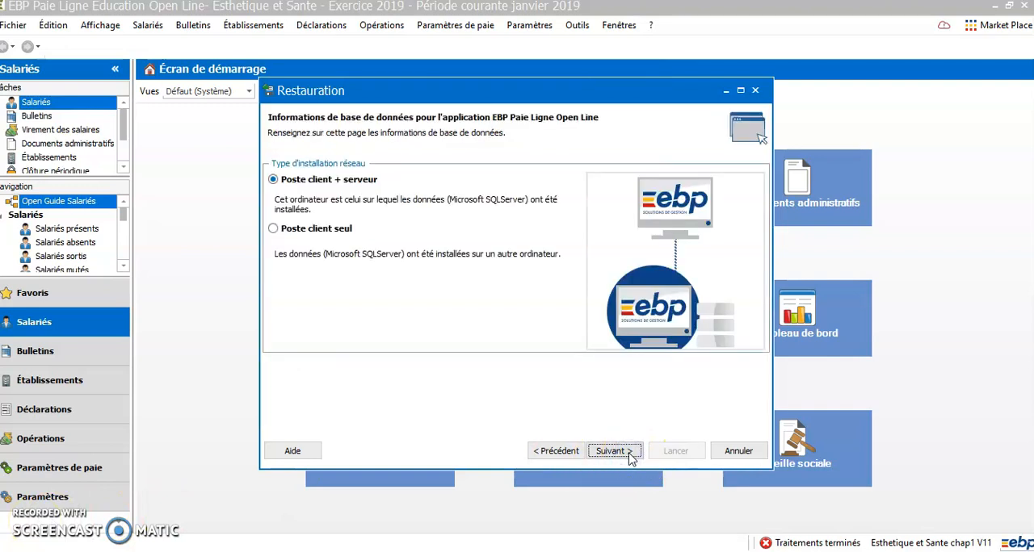
left_click(628, 453)
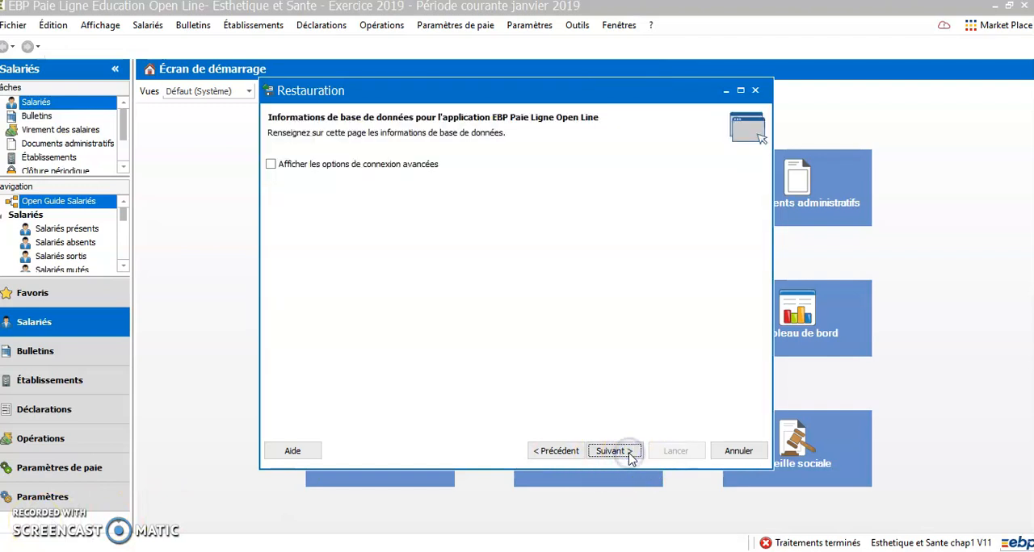
left_click(629, 454)
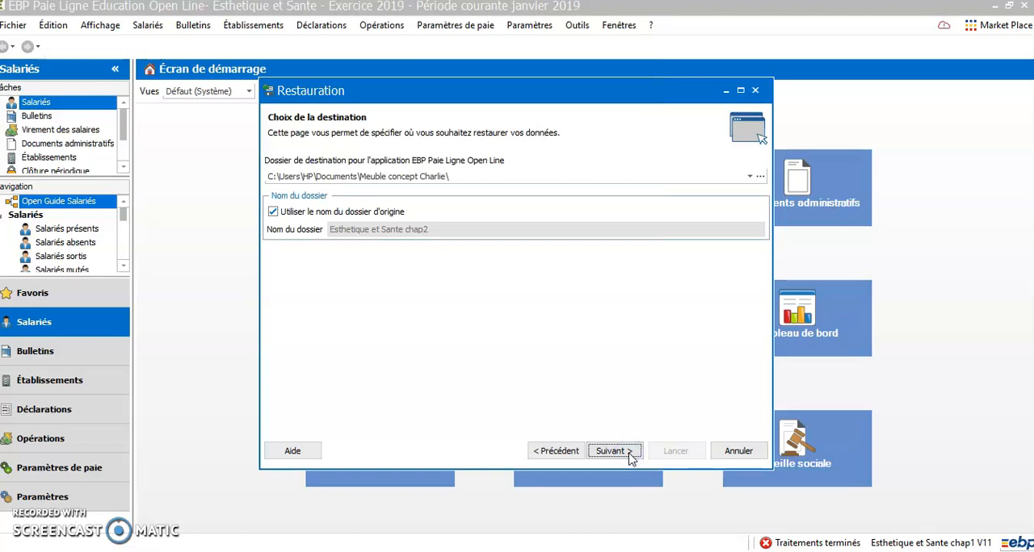
left_click(629, 454)
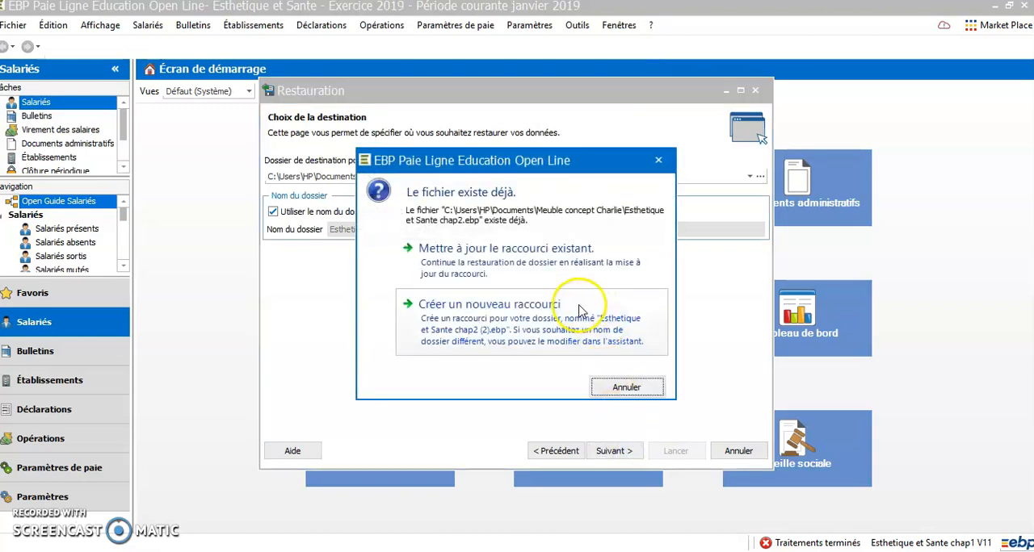
Step: Run the restoration with the existing shortcut updated, and postpone the system parameter update
left_click(513, 264)
left_click(678, 452)
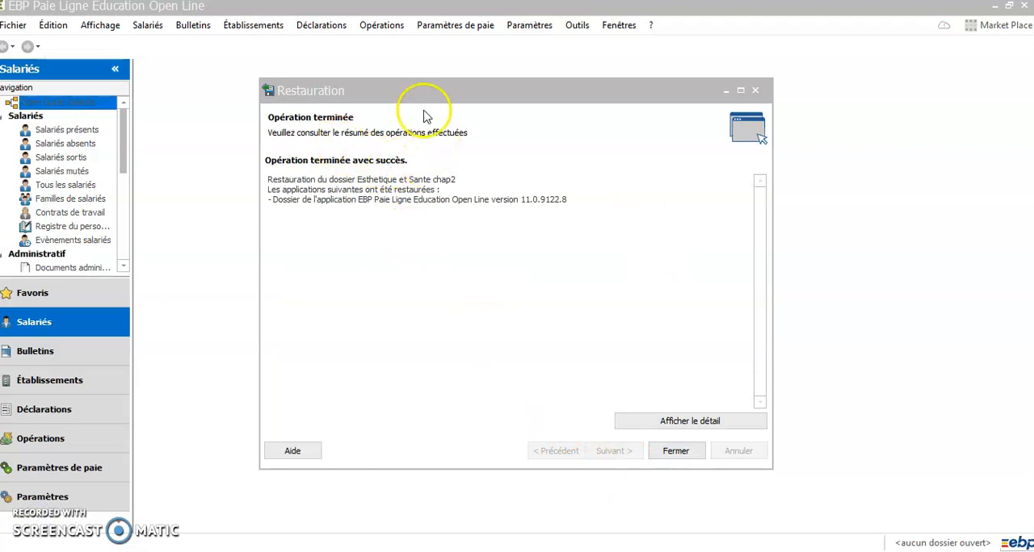
left_click(675, 454)
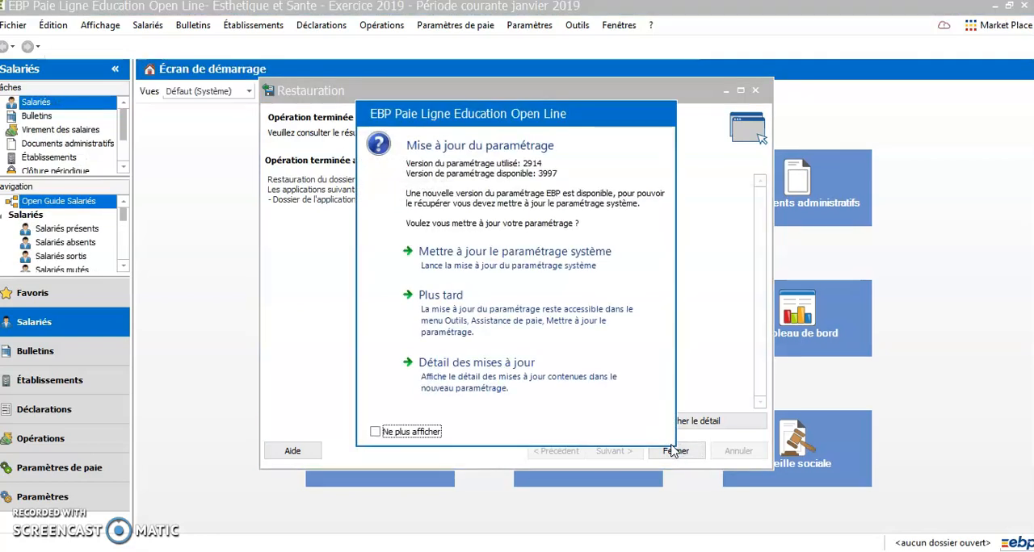
left_click(453, 309)
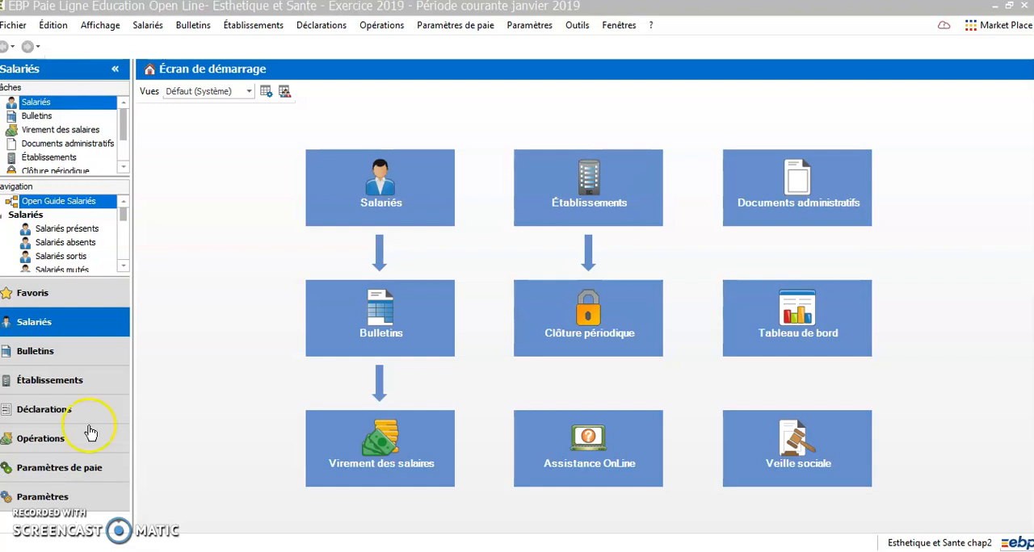
left_click(153, 31)
mouse_move(199, 103)
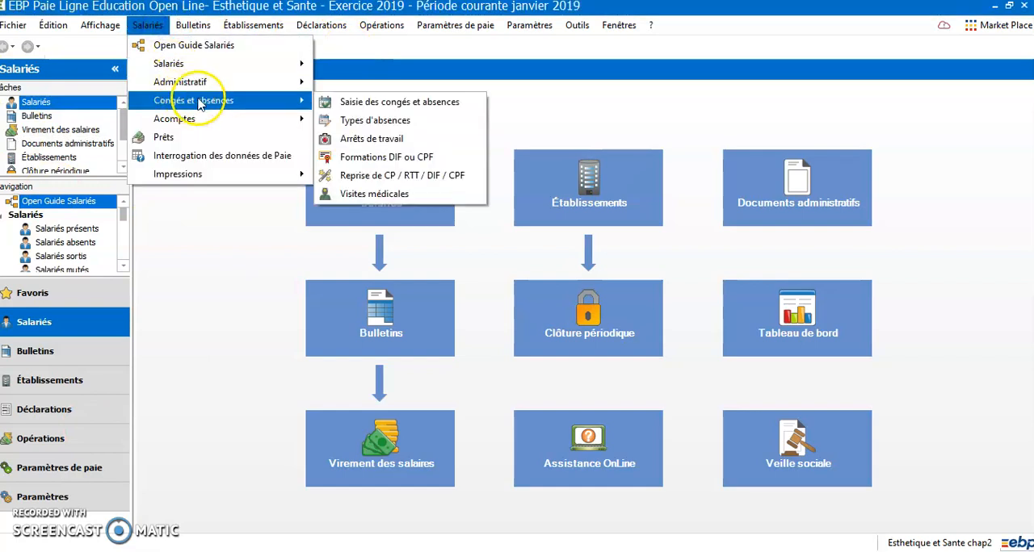
left_click(632, 118)
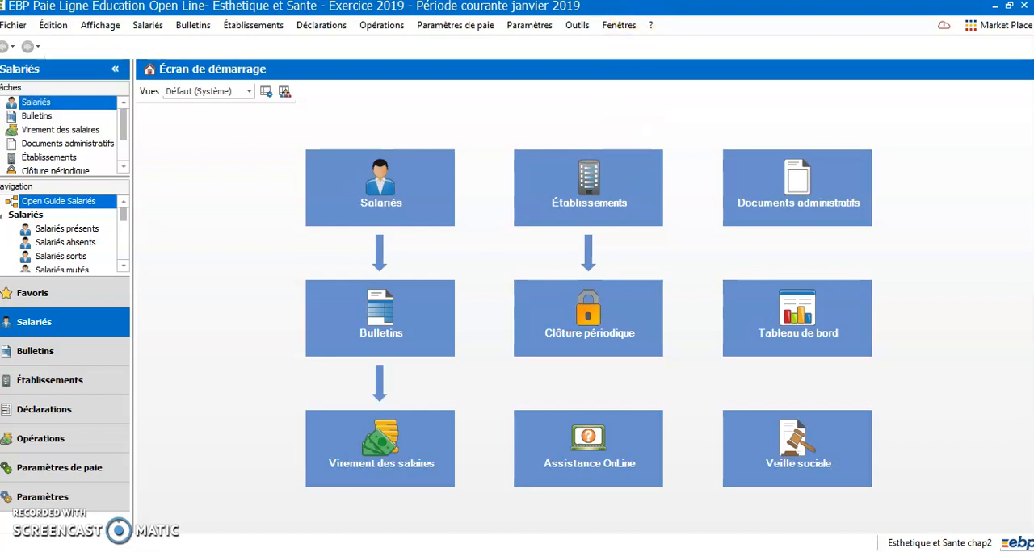
Step: Open the payslip preparation list and select all employees of Esthetique et Sante
left_click(200, 33)
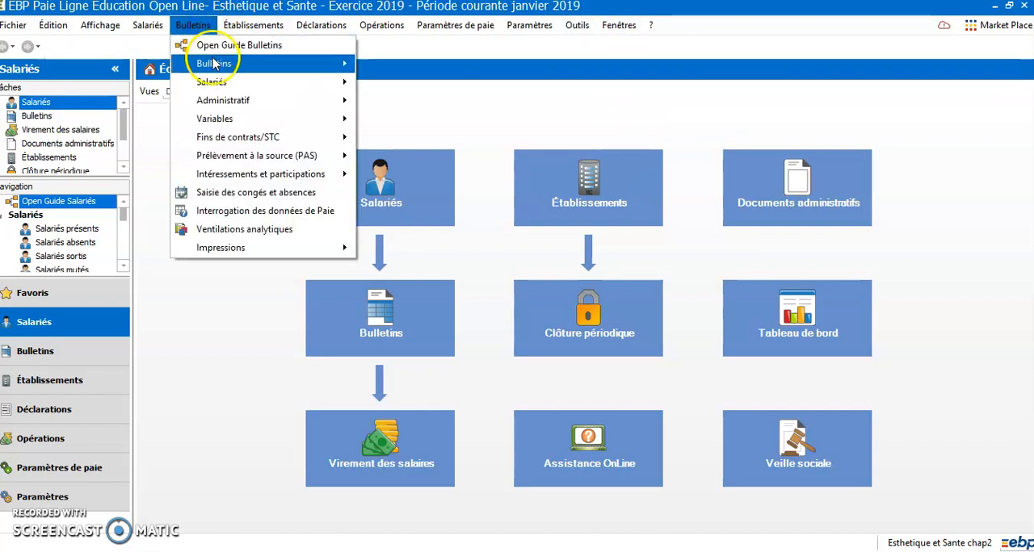
mouse_move(222, 64)
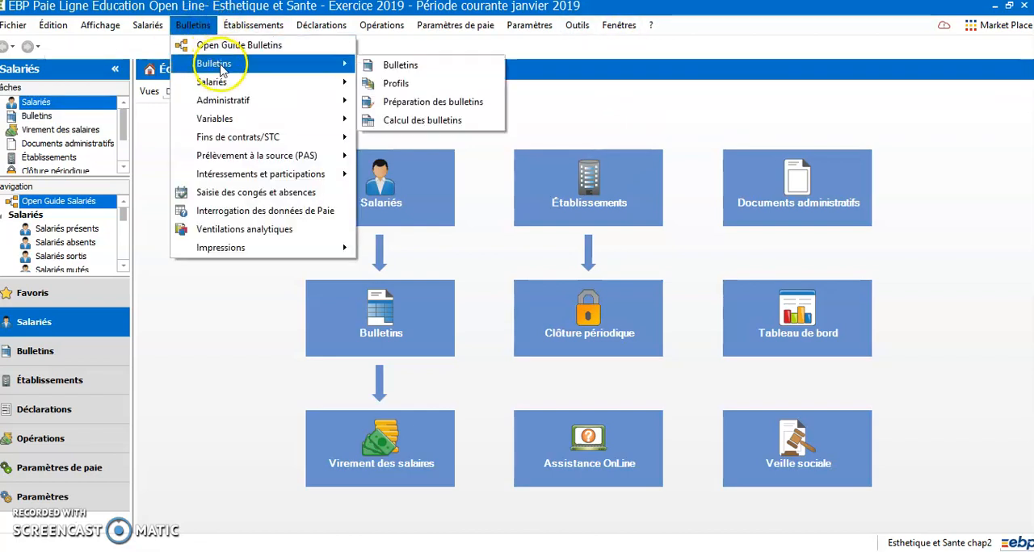
left_click(428, 105)
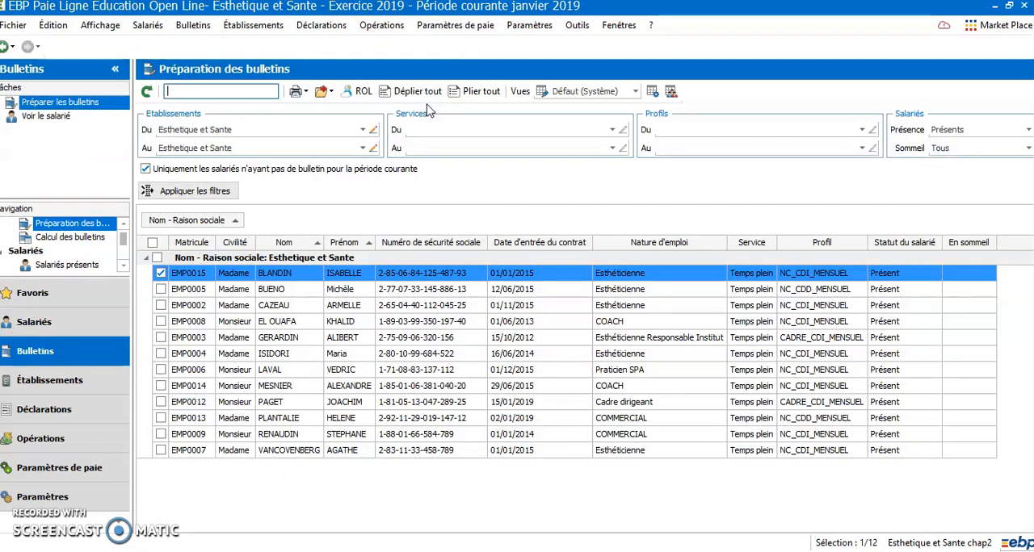
left_click(157, 257)
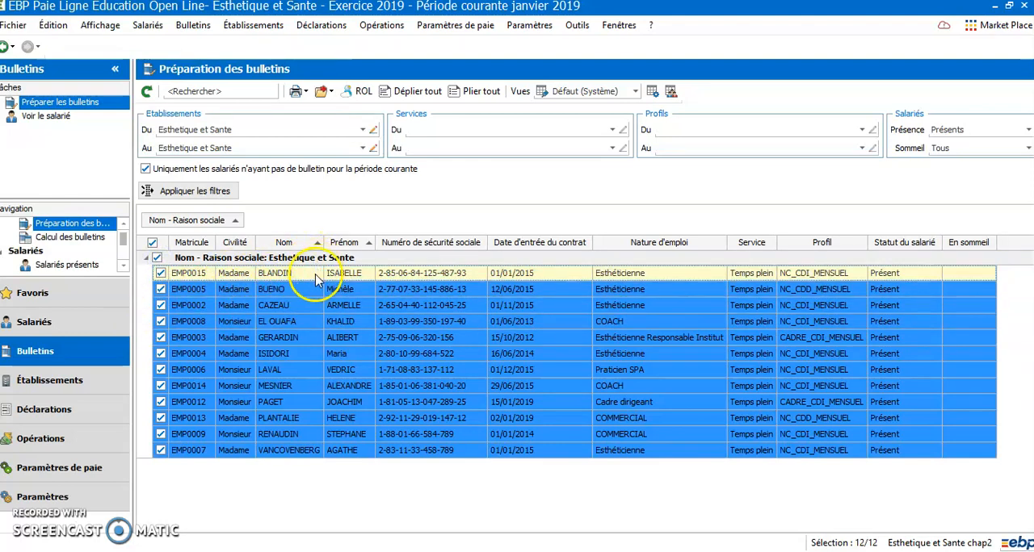
Step: Prepare the selected employees' January 2019 payslips from their profiles, calculating them after preparation
right_click(347, 282)
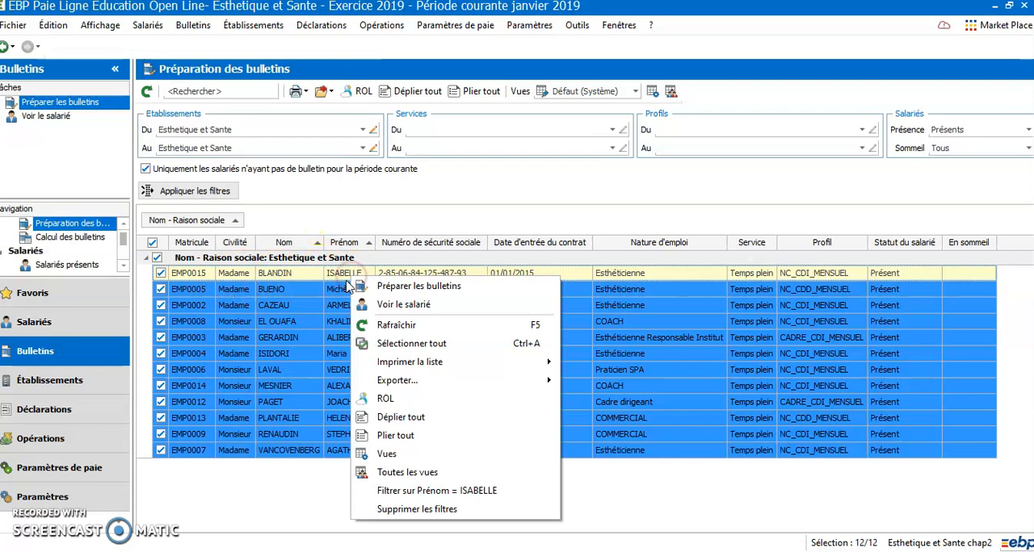
left_click(423, 286)
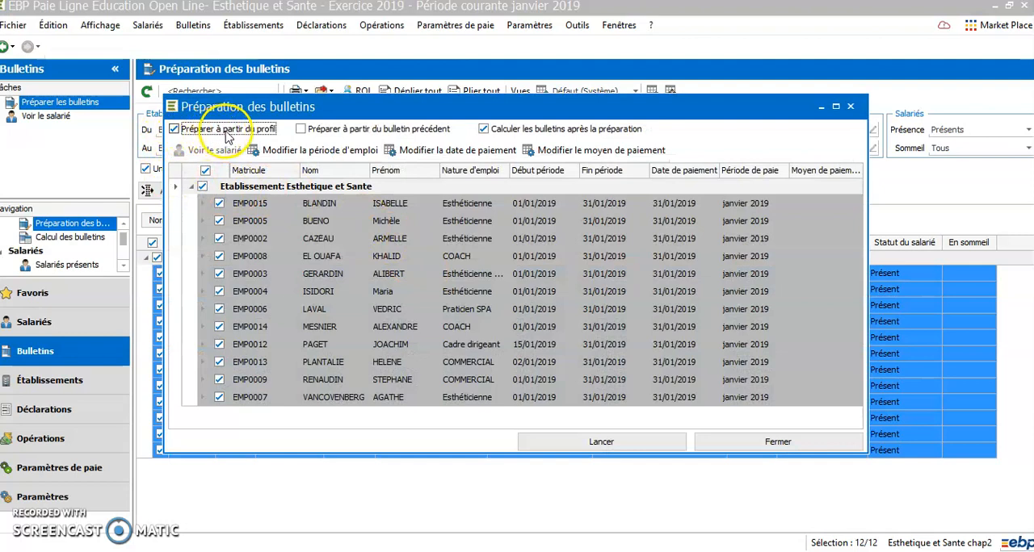
left_click(632, 444)
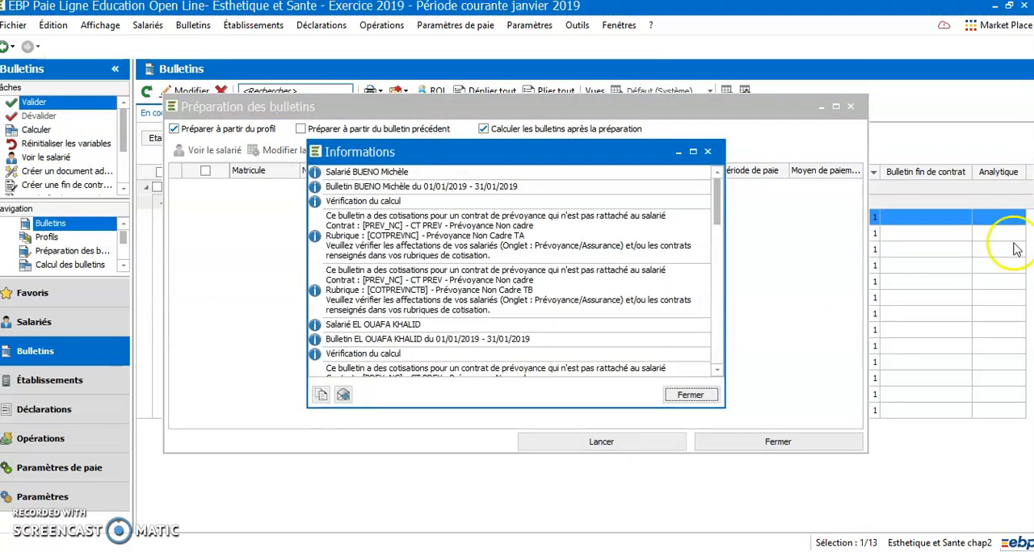
left_click(690, 395)
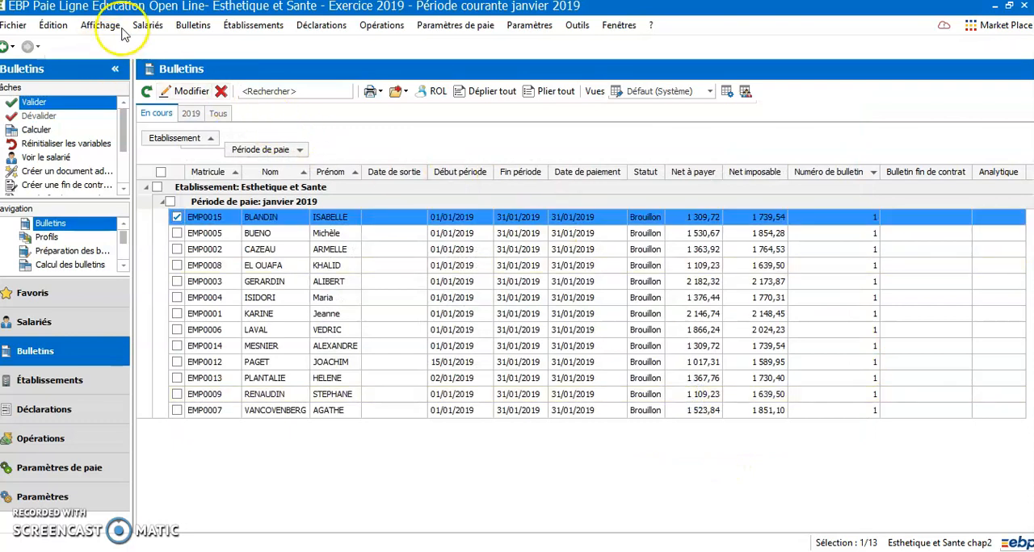
Step: Start the Reprise de CP / RTT / DIF / CPF assistant and filter the establishments to Esthetique et Sante
left_click(152, 29)
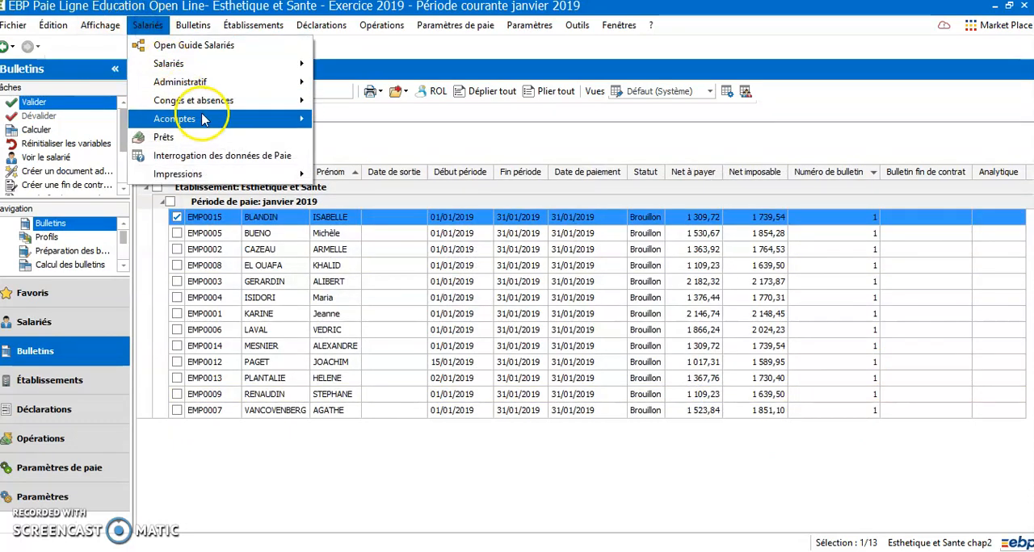
mouse_move(210, 102)
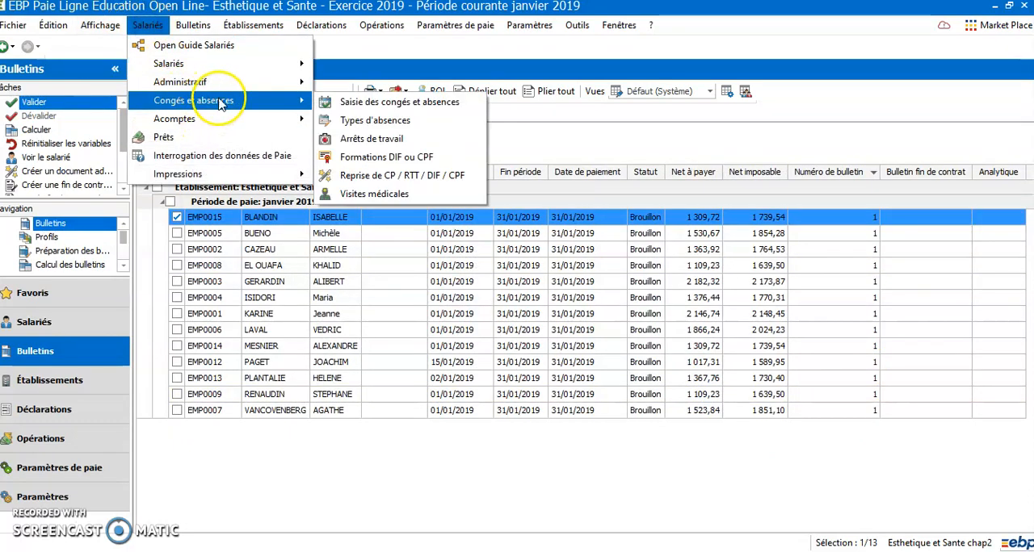
left_click(396, 179)
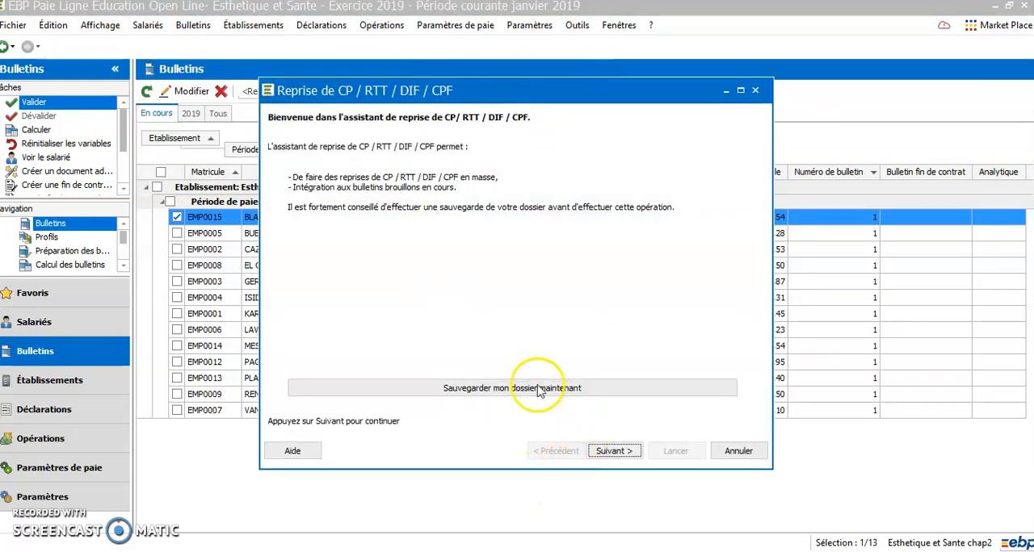
left_click(616, 451)
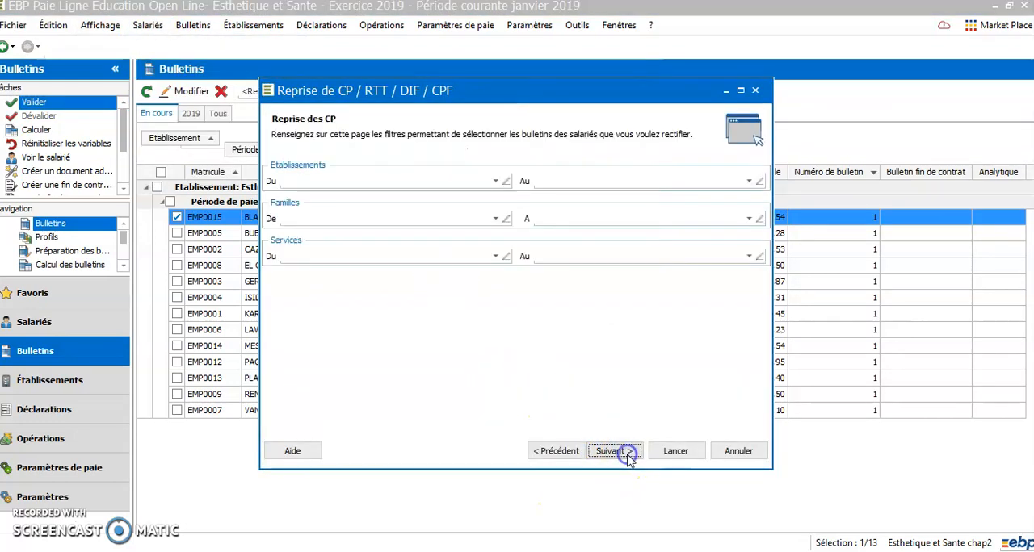
left_click(496, 181)
left_click(444, 220)
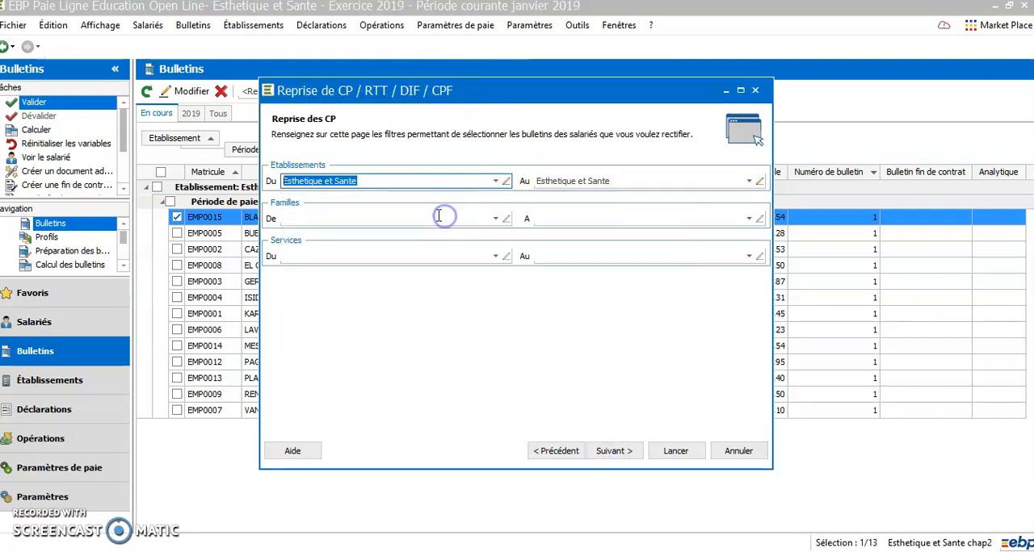
Step: Include all current employee families in the payslip filter and set the service to Temps plein
left_click(496, 219)
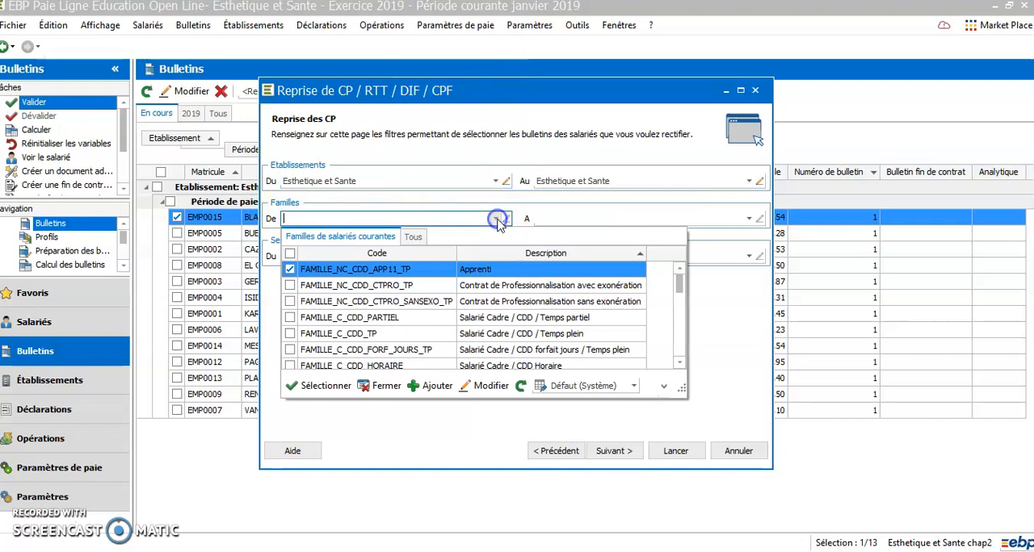
left_click(290, 255)
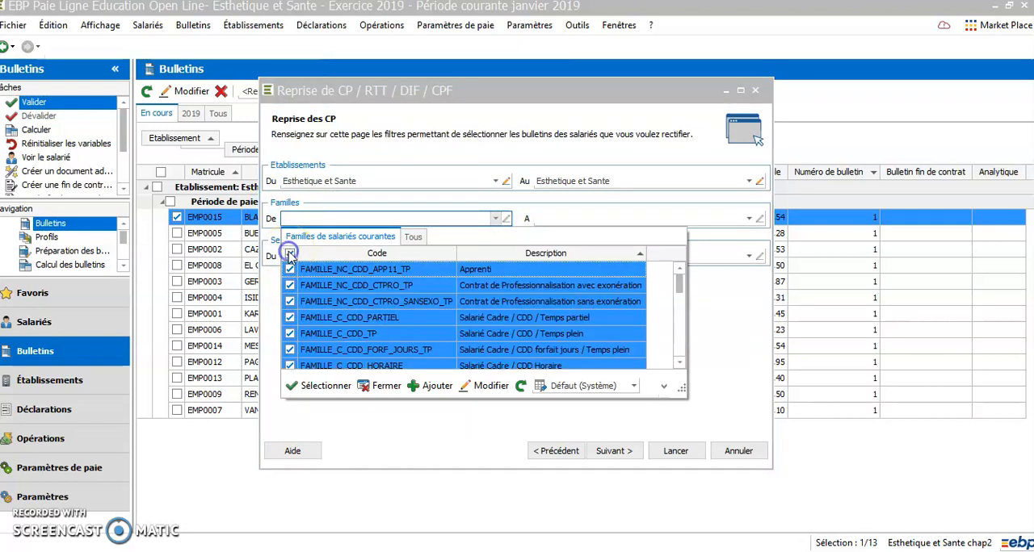
left_click(293, 385)
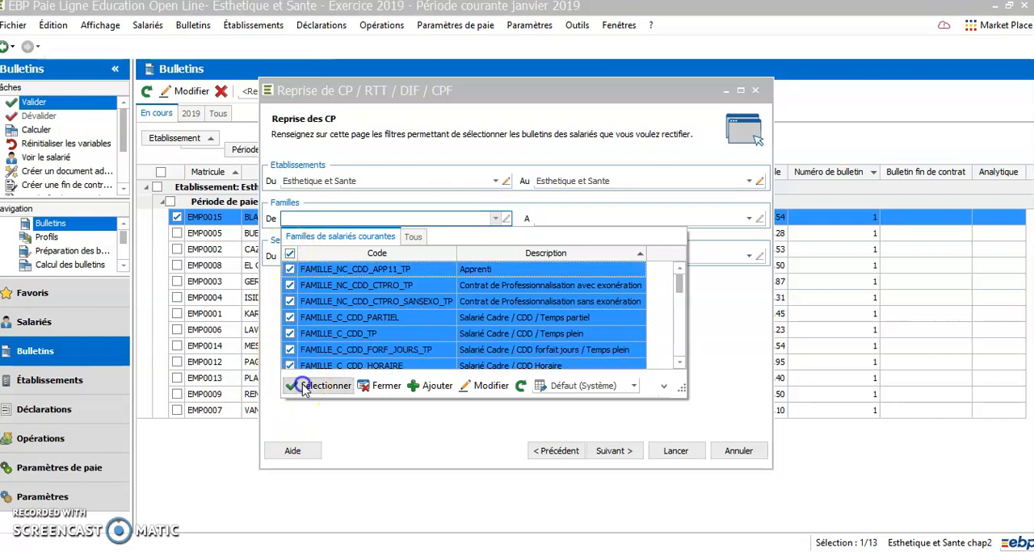
left_click(495, 256)
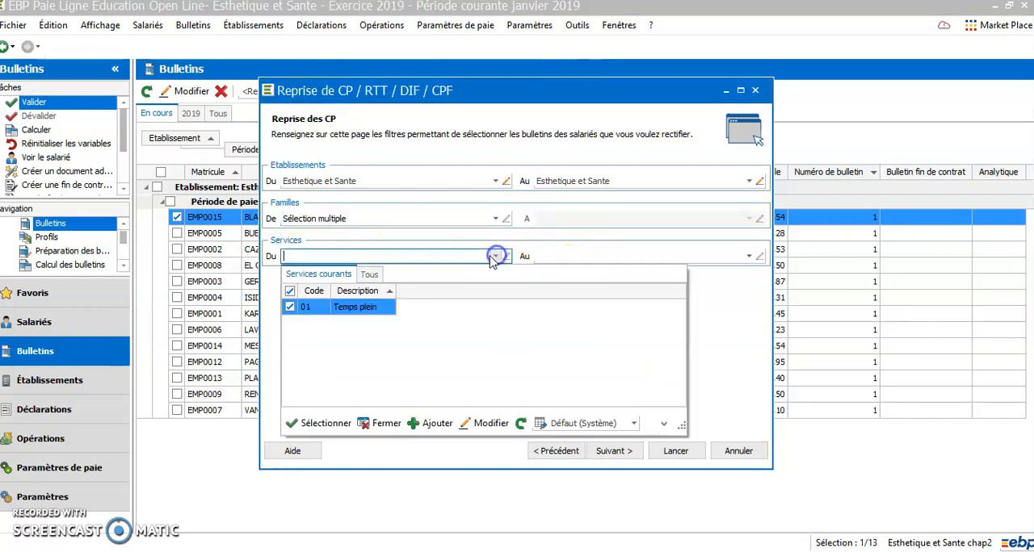
double_click(375, 307)
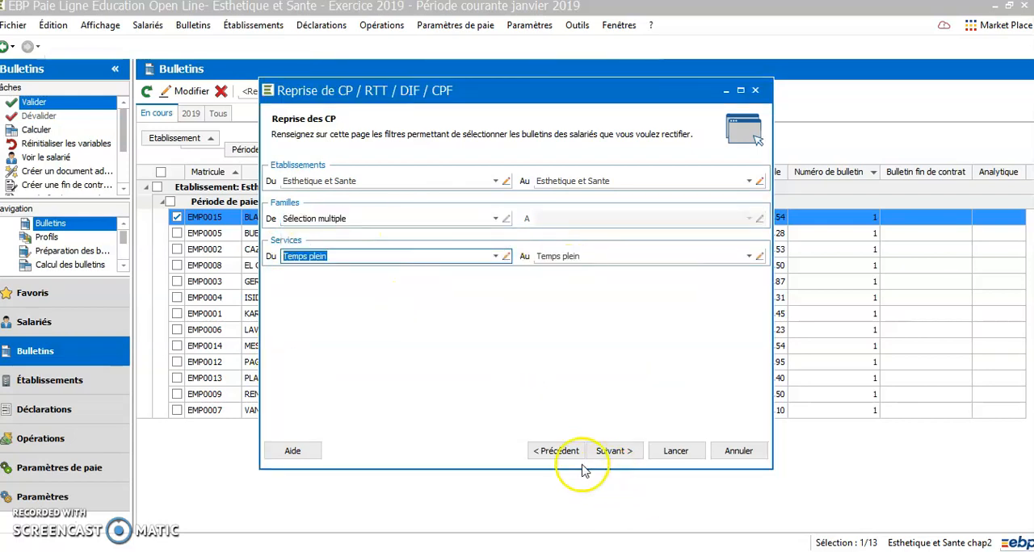
Step: Proceed to the Reprise des CP année N table and maximize the assistant window
left_click(610, 454)
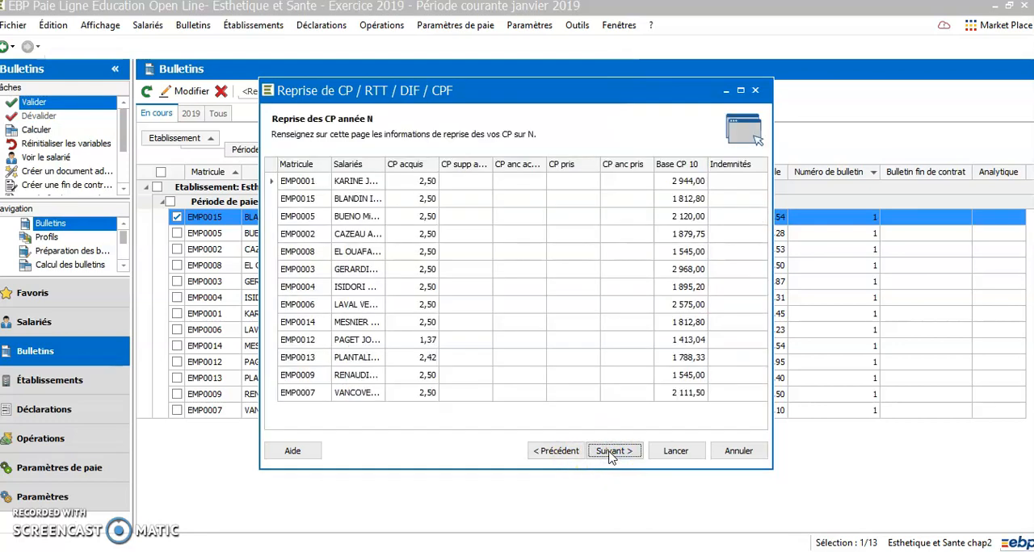
left_click(741, 90)
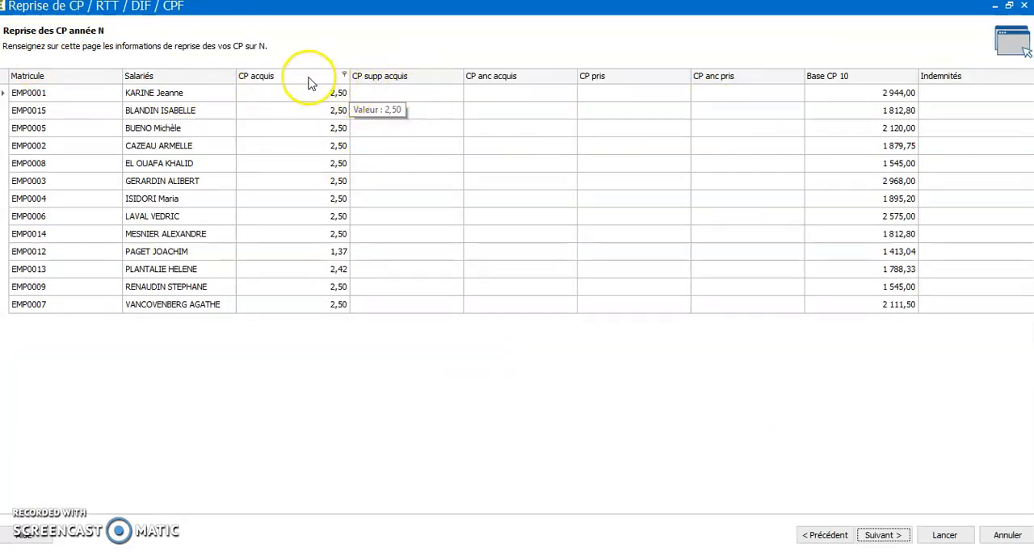
left_click(333, 322)
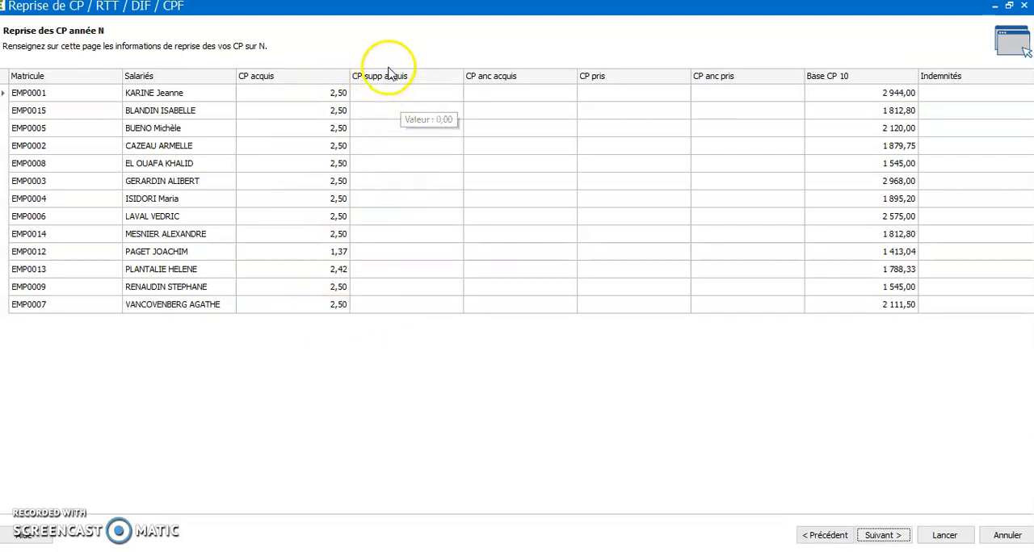
Step: Set CP anc acquis to 17,50 for every employee except the two with 1,37 and 2,42 CP acquis
left_click(480, 96)
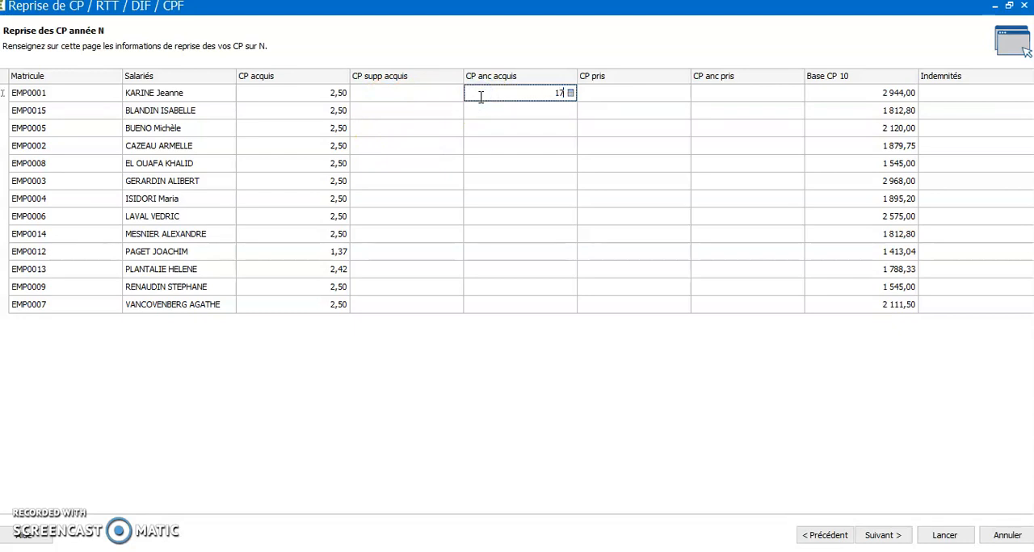
left_click(540, 109)
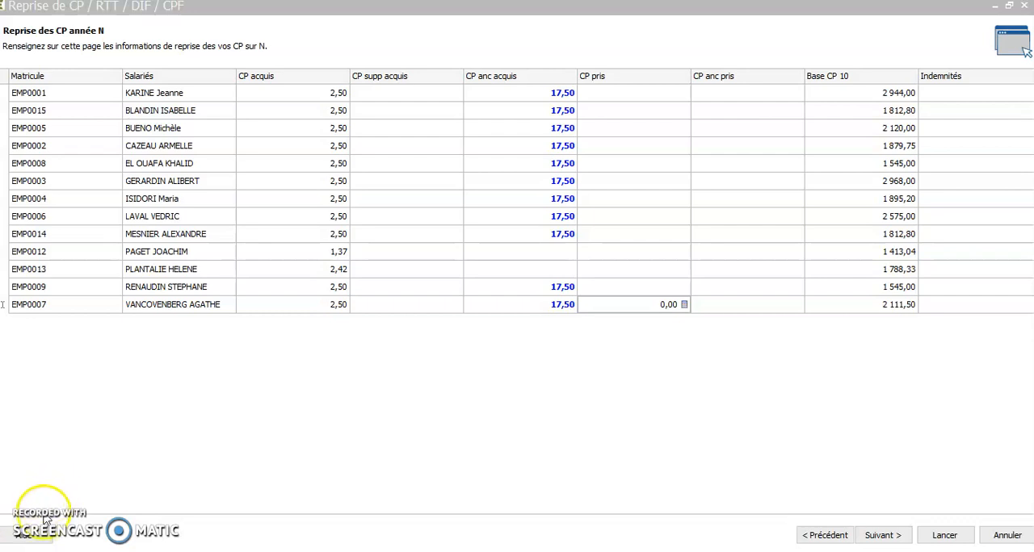
Step: Set Base CP 10 for the same employees, in order: 23521,82; 15806,52; 19523,87; 15603,25; 12786,65; 23486,98; 16851,42; 21321,81; 17210,32; 17429,65; 17983,91
left_click(884, 93)
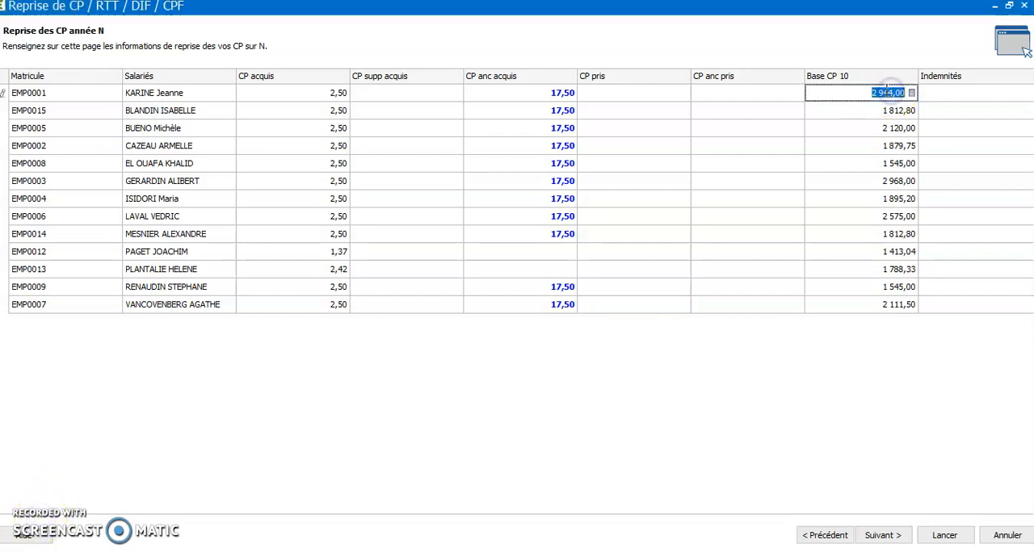
type("235")
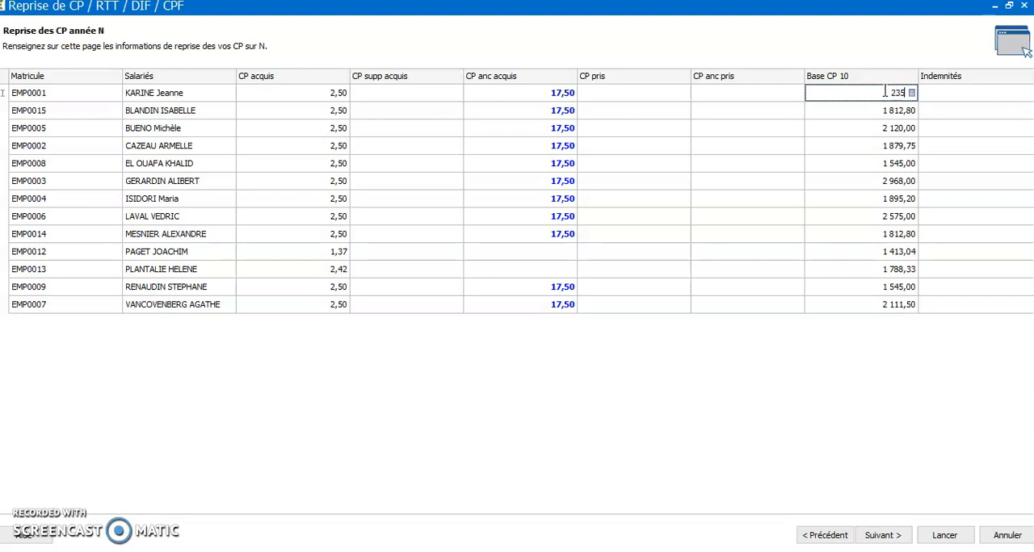
type("21,82")
left_click(879, 111)
type("158")
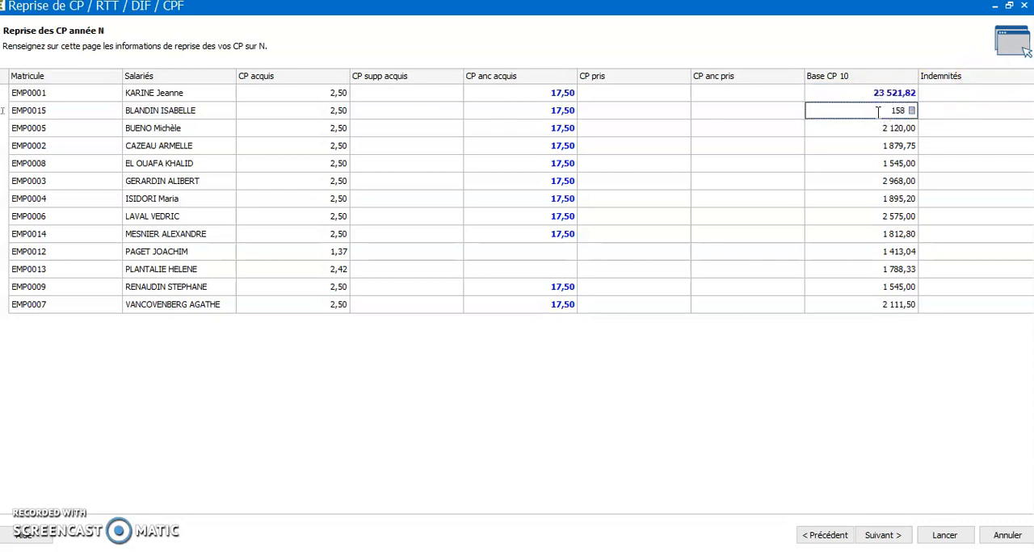
type("06,52")
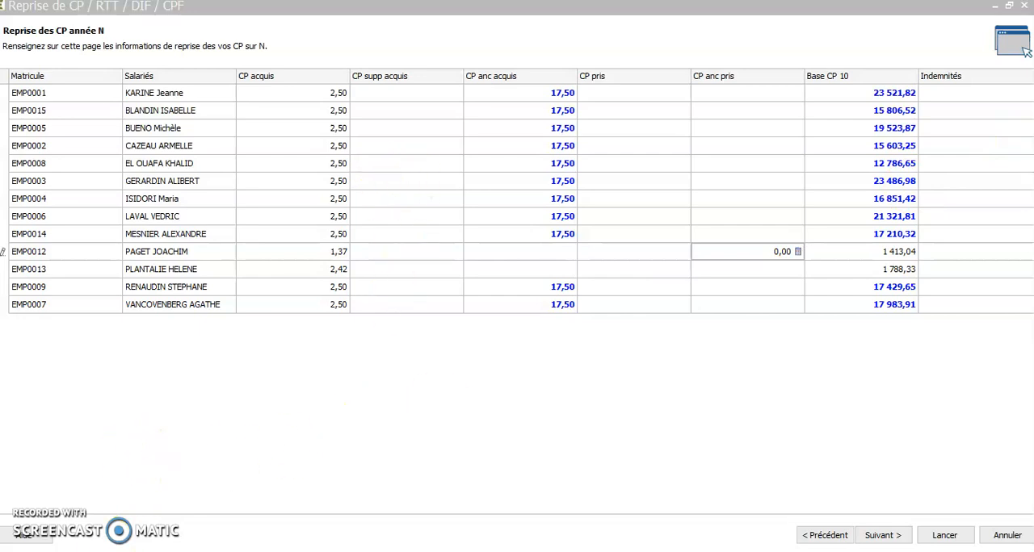
Step: For année N-1, give the same employees 30 CP acquis and, in order, CP pris 21, 21, 21, 20, 18, 21, 22, 17, 20, 22, 21
left_click(882, 536)
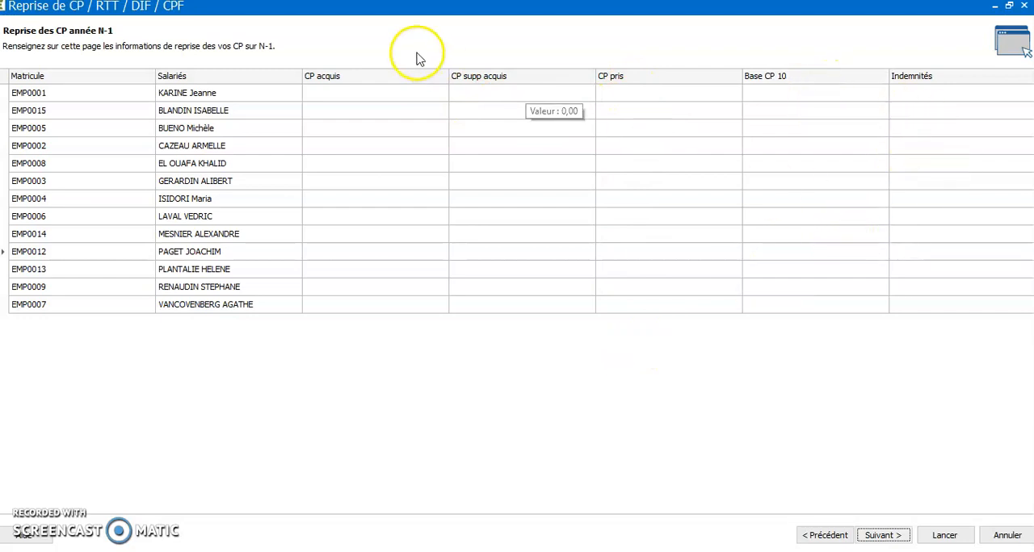
left_click(348, 92)
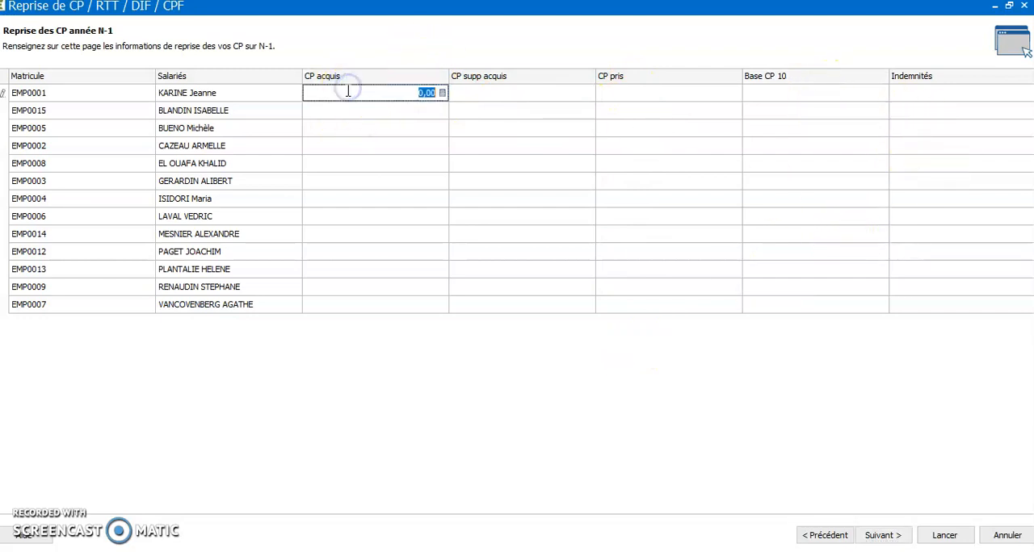
type("30")
left_click(623, 96)
type("3")
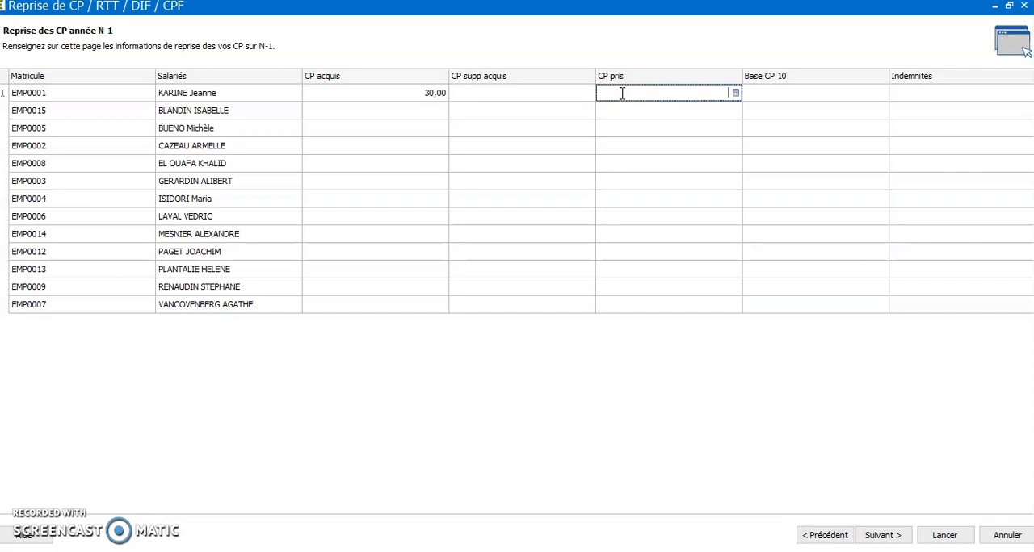
Step: Set their N-1 Base CP 10, in order: 29564,21; 22548,32; 24365,21; 21586,32; 18653,87; 36985,56; 23864,95; 28653,21; 23712,20; 19542,81; 25963,21
left_click(780, 94)
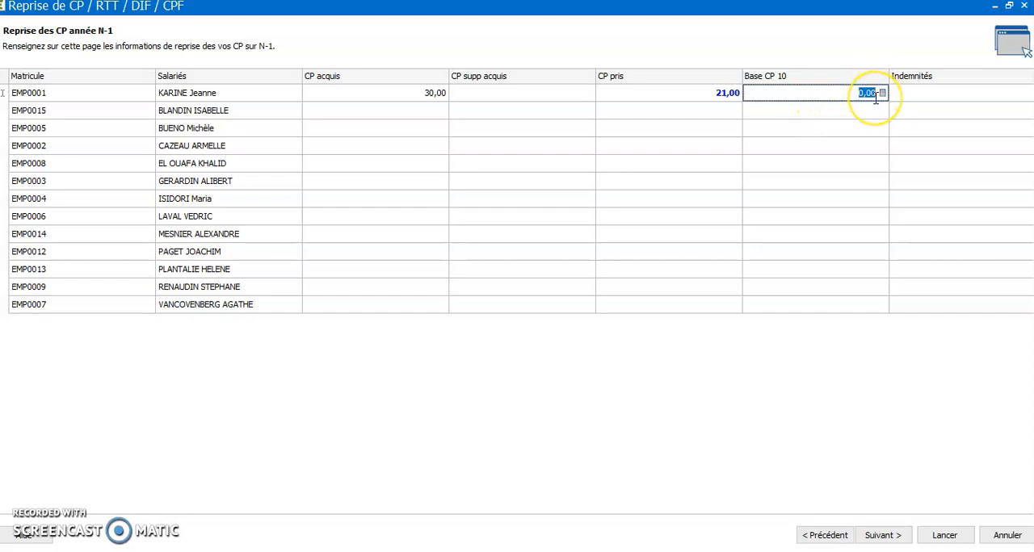
type("29")
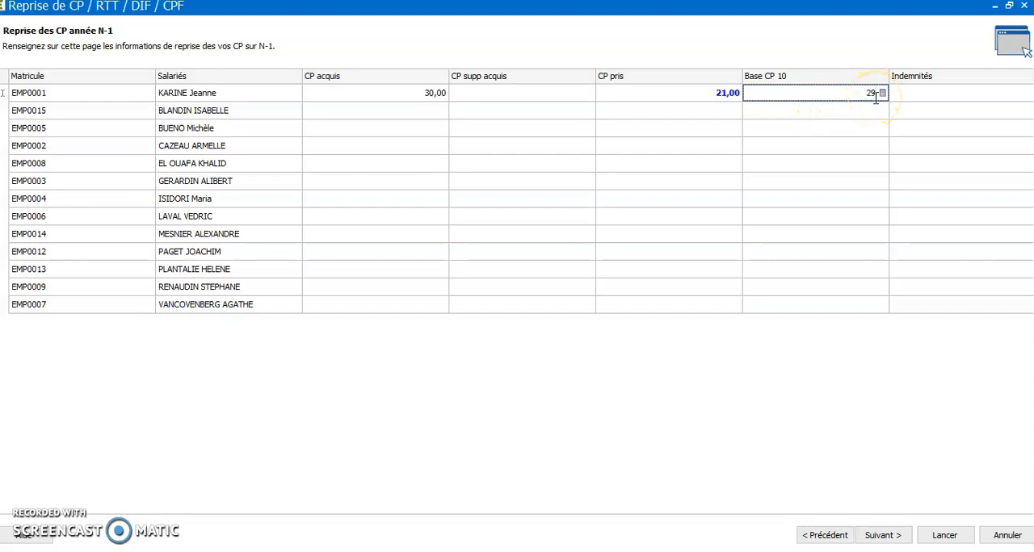
type("564,21")
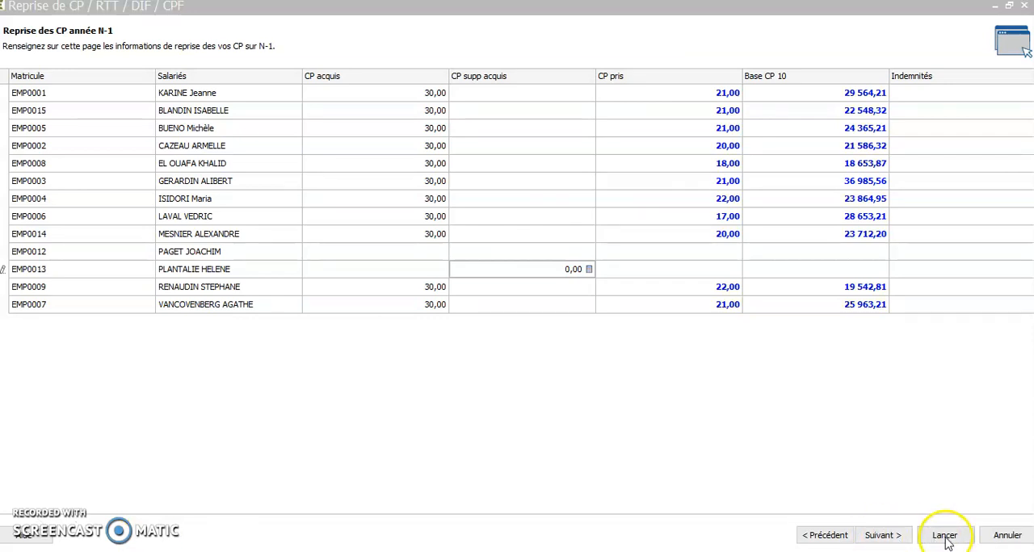
Step: Leave the RTT table empty, run the leave carry-over and close the assistant
left_click(880, 535)
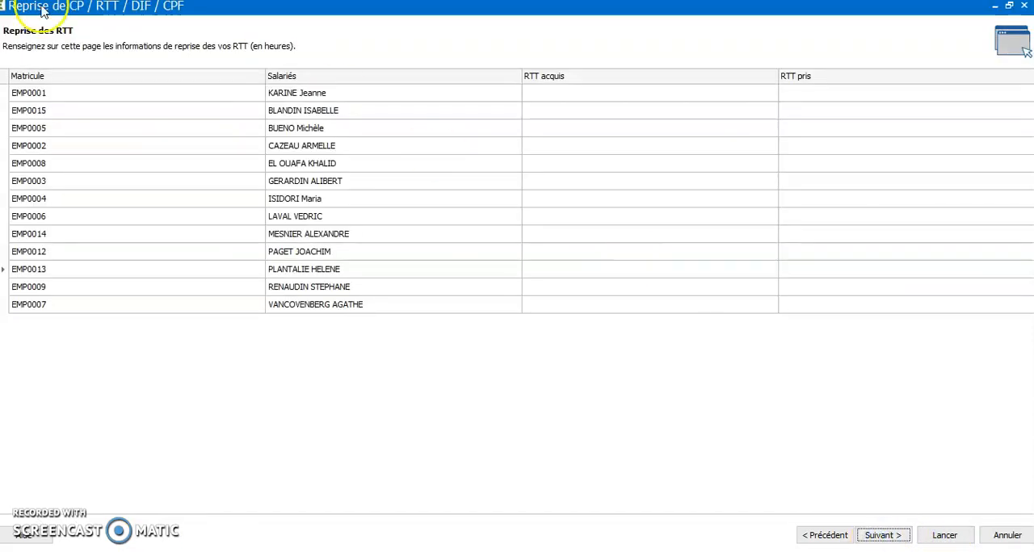
left_click(942, 536)
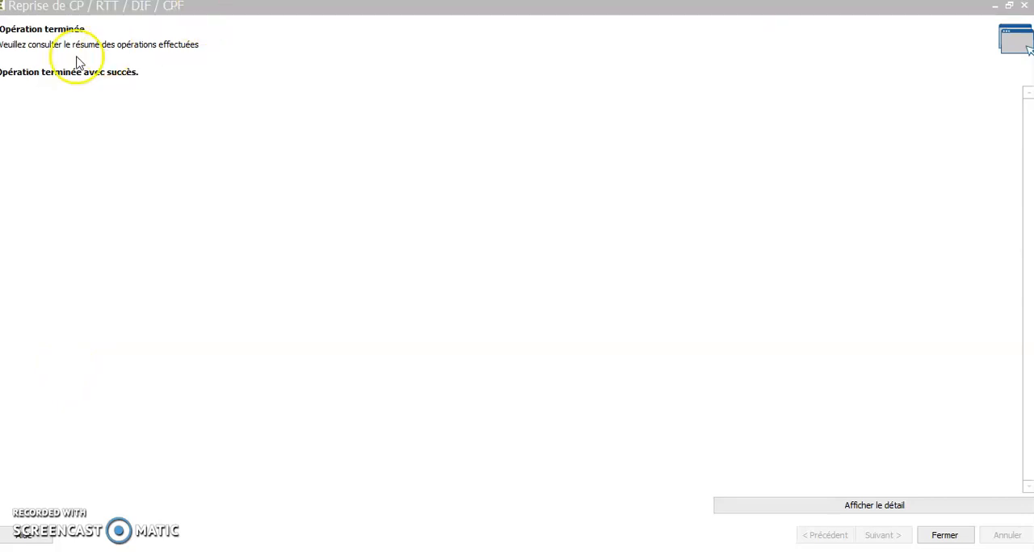
left_click(944, 535)
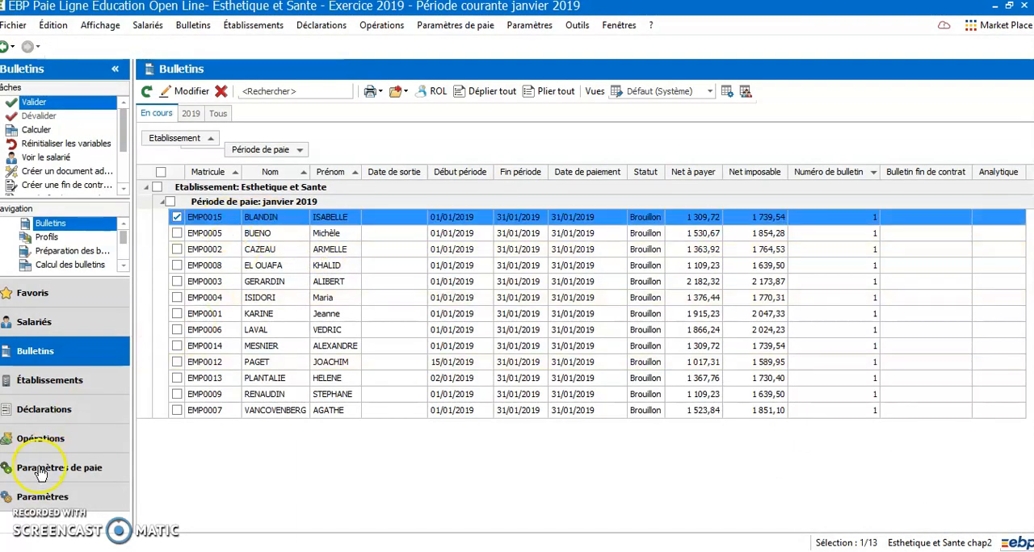
Step: Open the Arrêts de travail list among the employees' leave and absence records
left_click(35, 521)
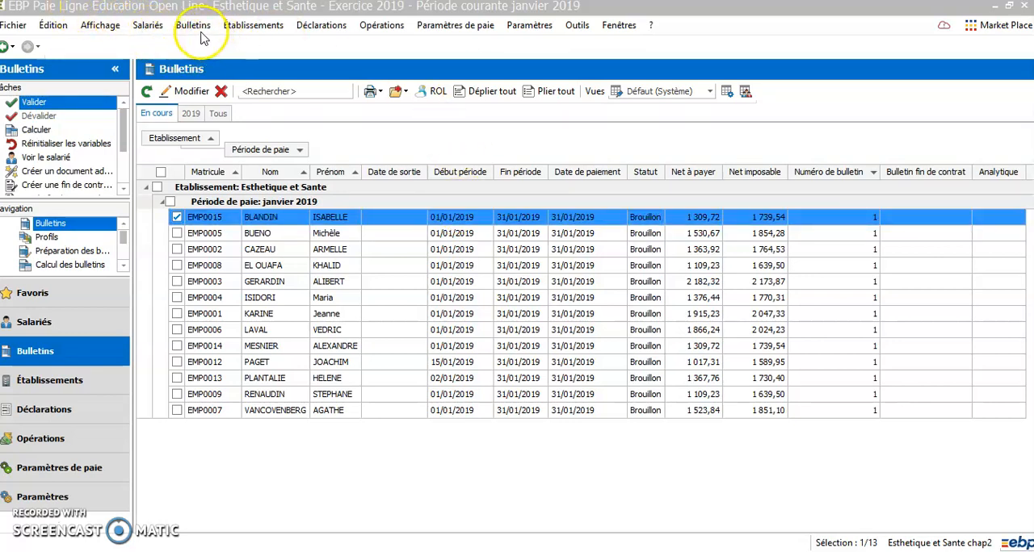
left_click(147, 25)
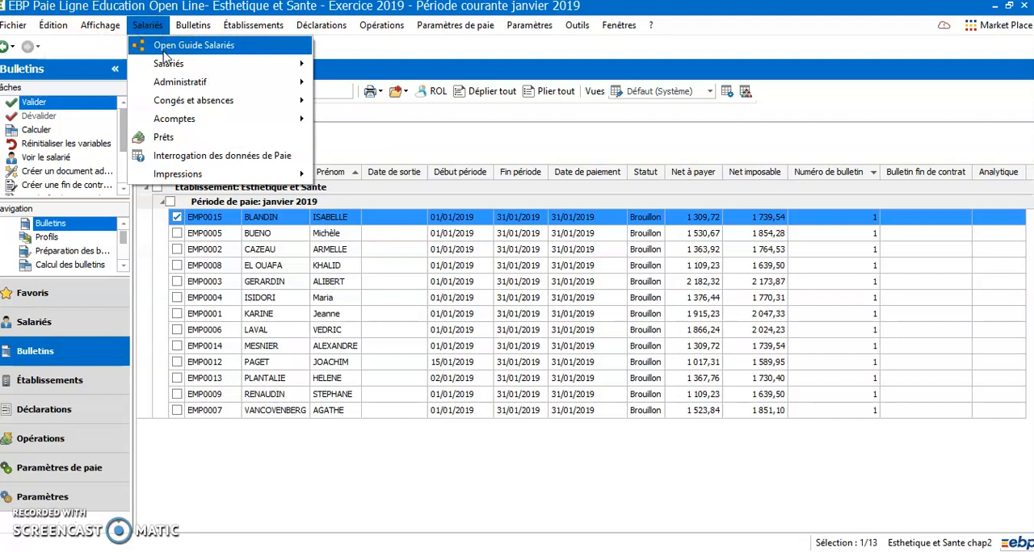
mouse_move(170, 70)
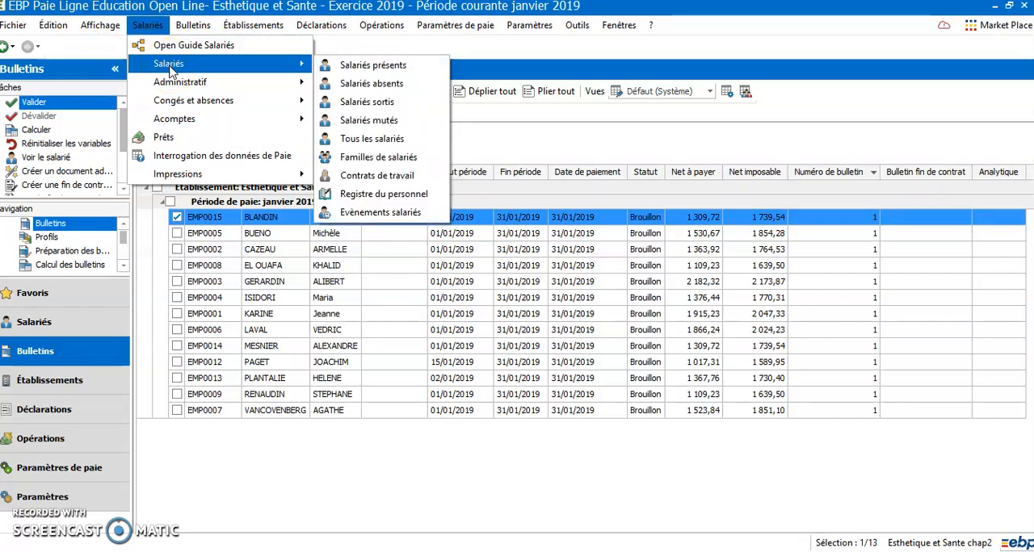
mouse_move(162, 100)
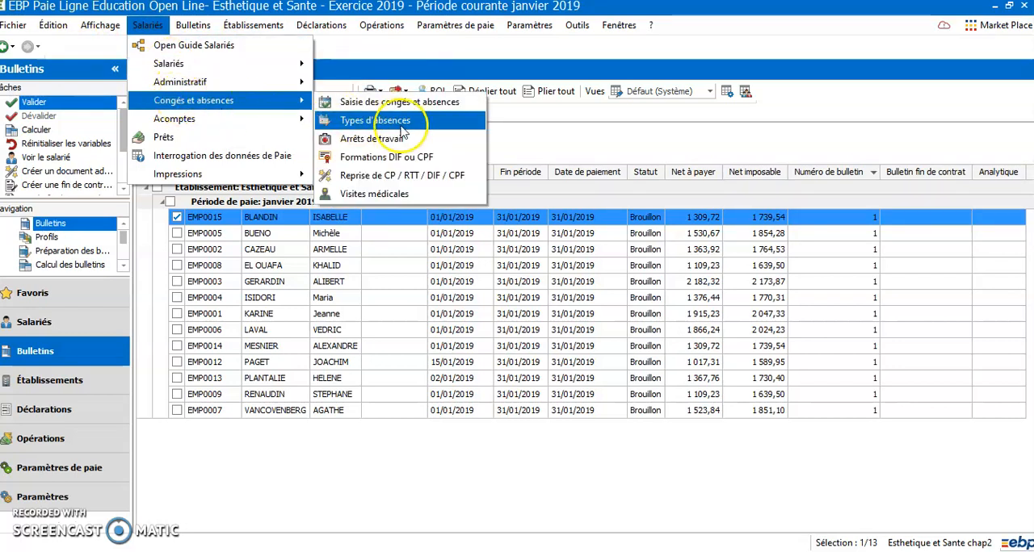
left_click(381, 139)
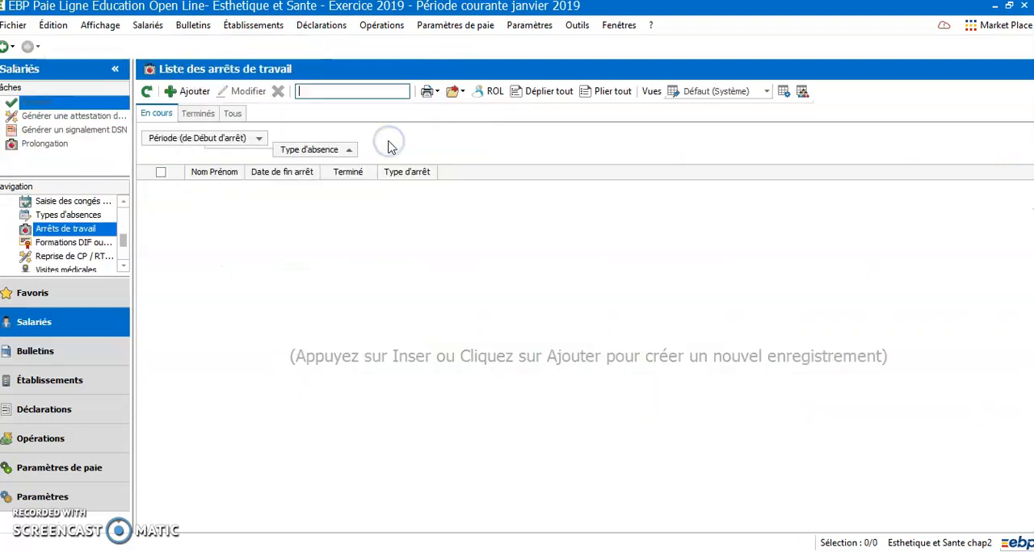
Step: Create a new work stoppage record and assign it to the first employee listed for Esthetique et Sante
left_click(170, 90)
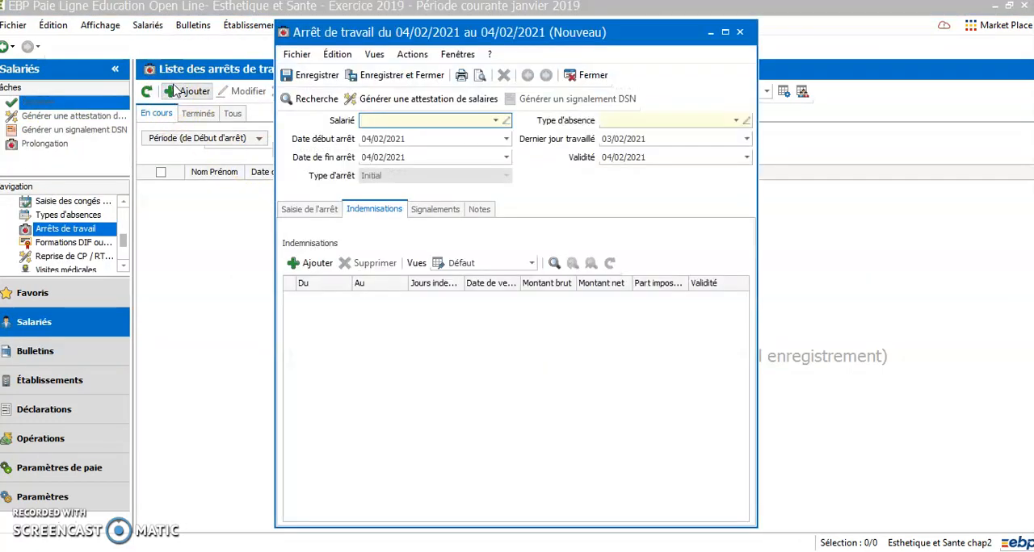
left_click(496, 120)
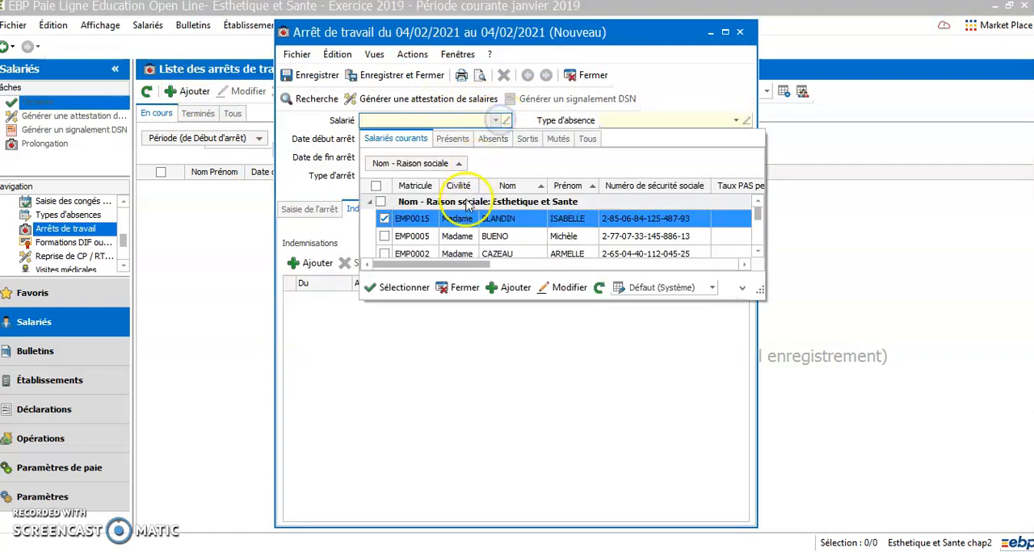
double_click(442, 222)
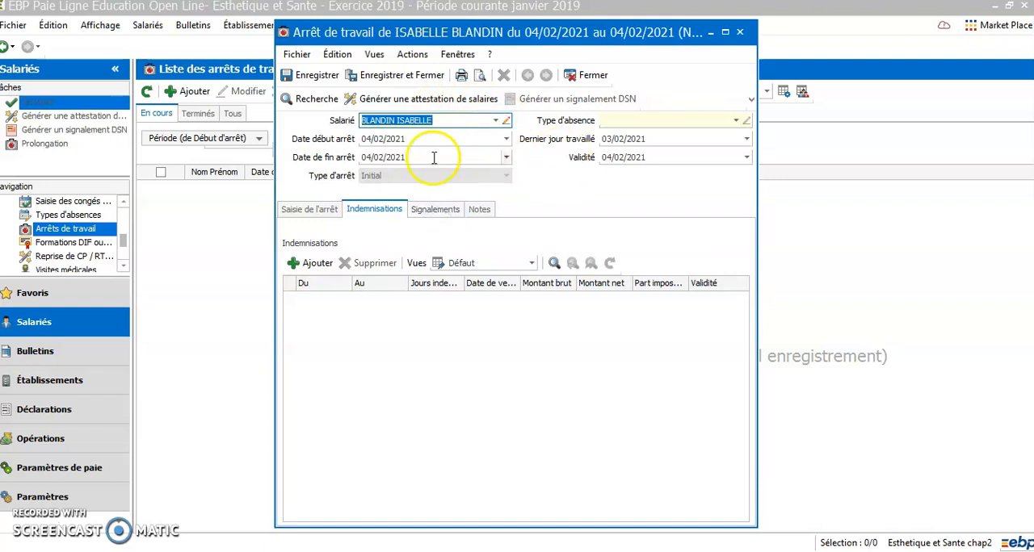
Step: Set the work stoppage to start on 02/01/2019 and end on 08/01/2019
left_click(412, 140)
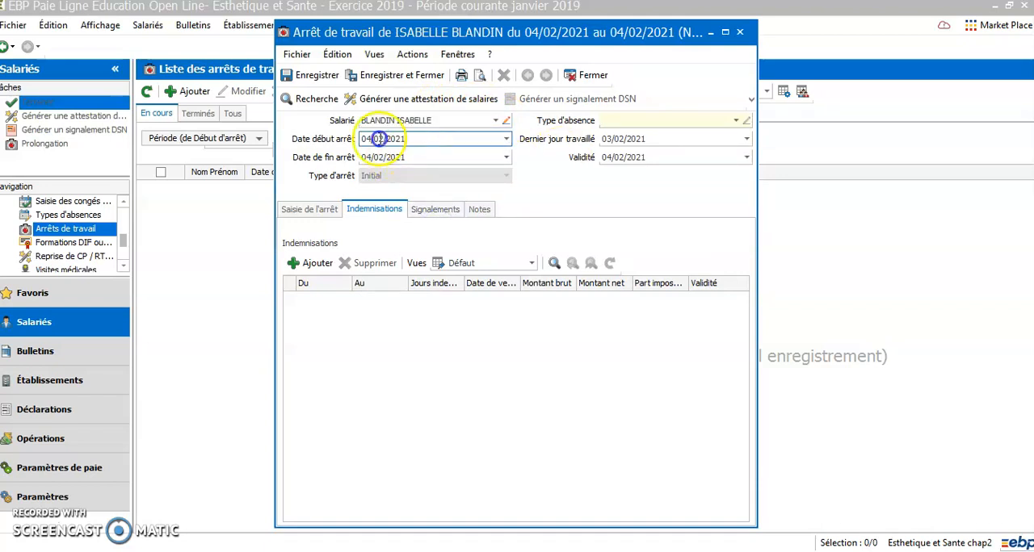
type("01/")
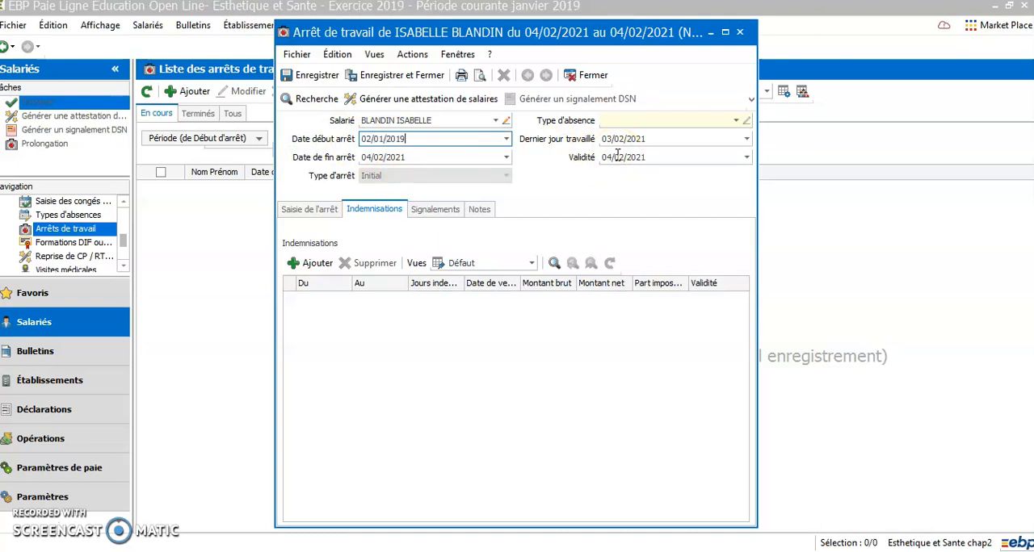
type("2/01/2019")
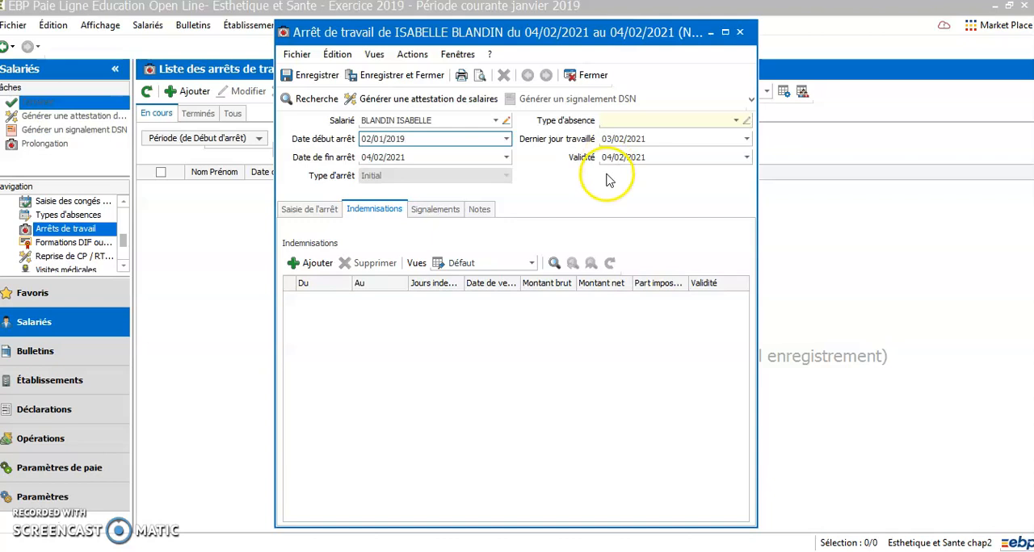
left_click(410, 161)
left_click_drag(409, 160, 314, 176)
type("0")
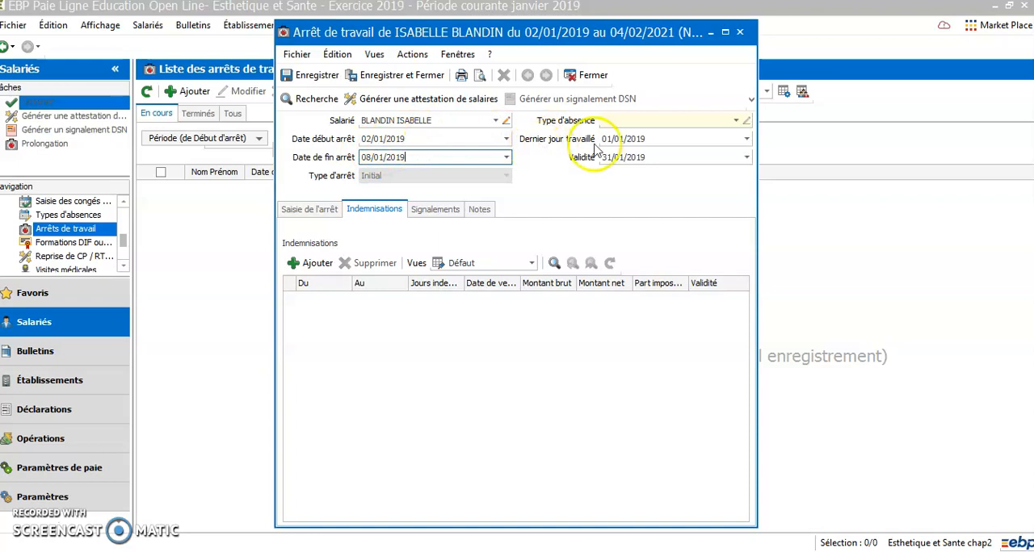
Step: Try 28/12/2018 as the Dernier jour travaillé and clear that date field
left_click(659, 138)
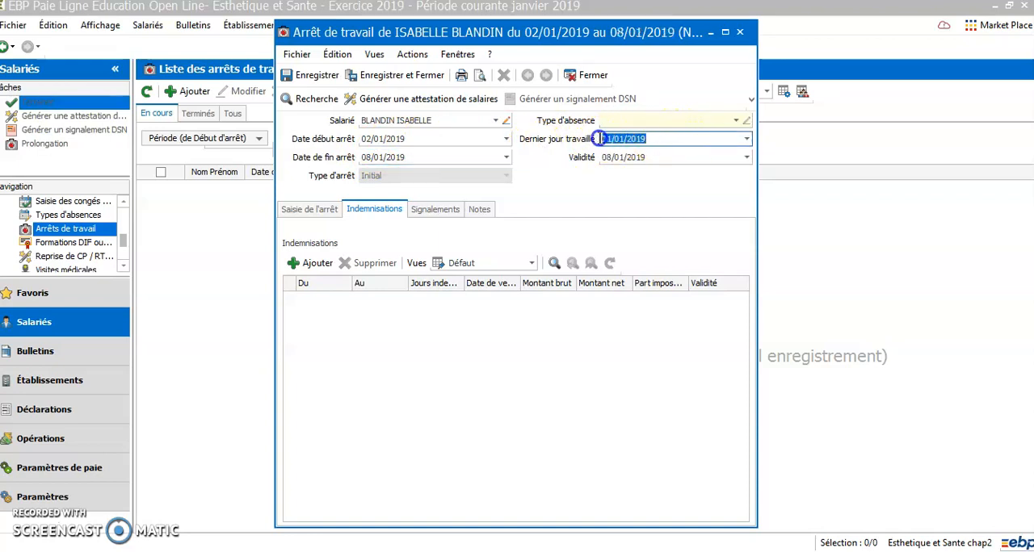
type("28/12")
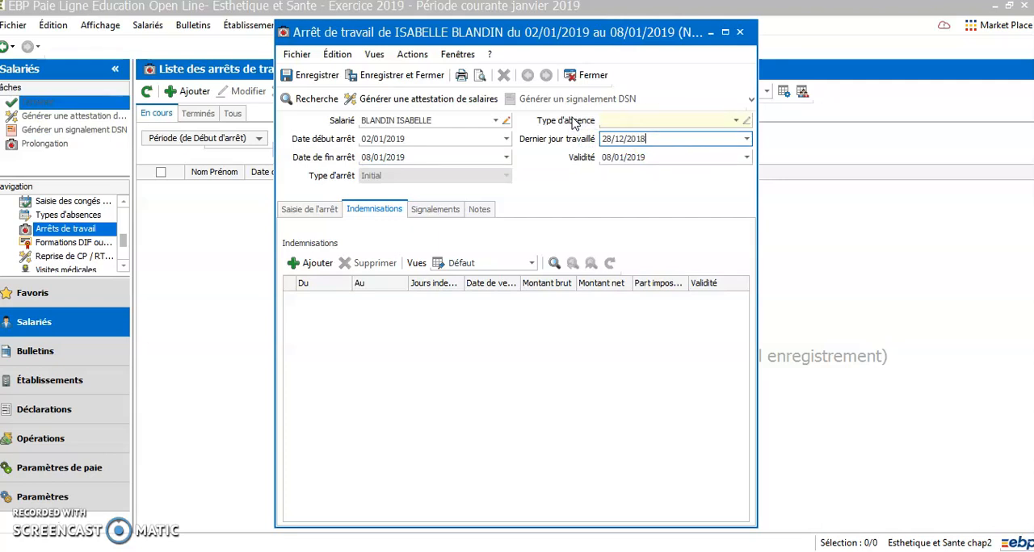
left_click(747, 139)
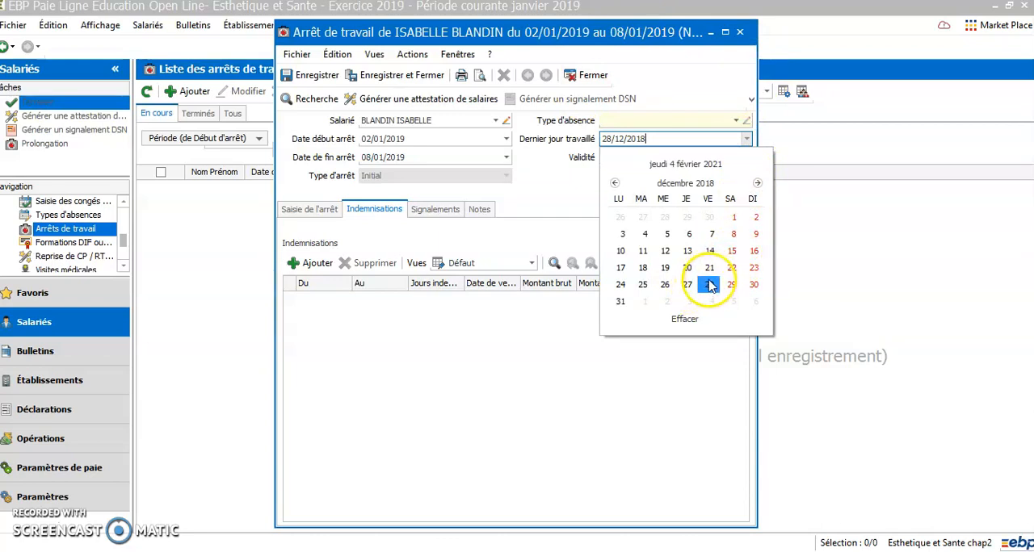
left_click(621, 302)
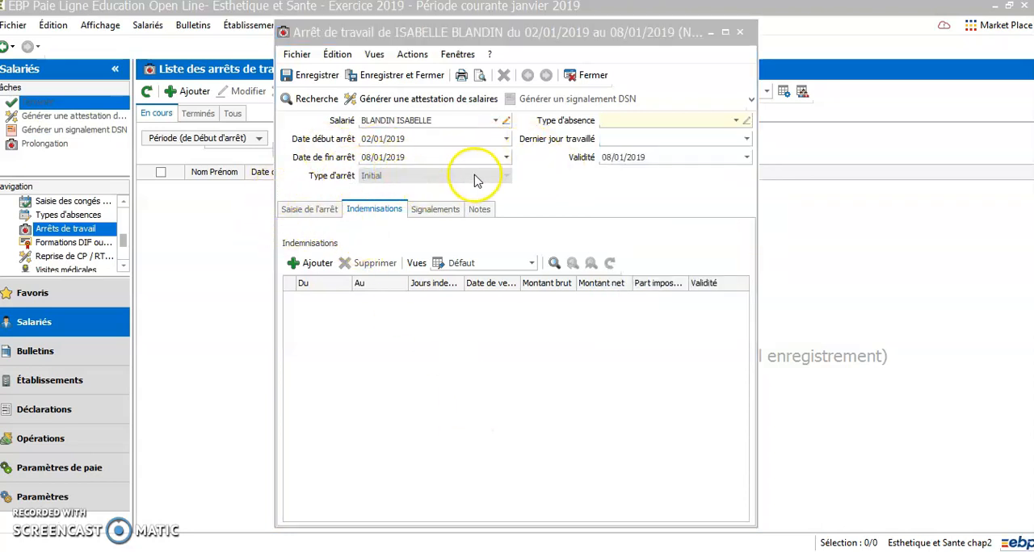
Step: Review the work stoppage's Saisie de l'arrêt, Signalements and Indemnisations details
left_click(312, 215)
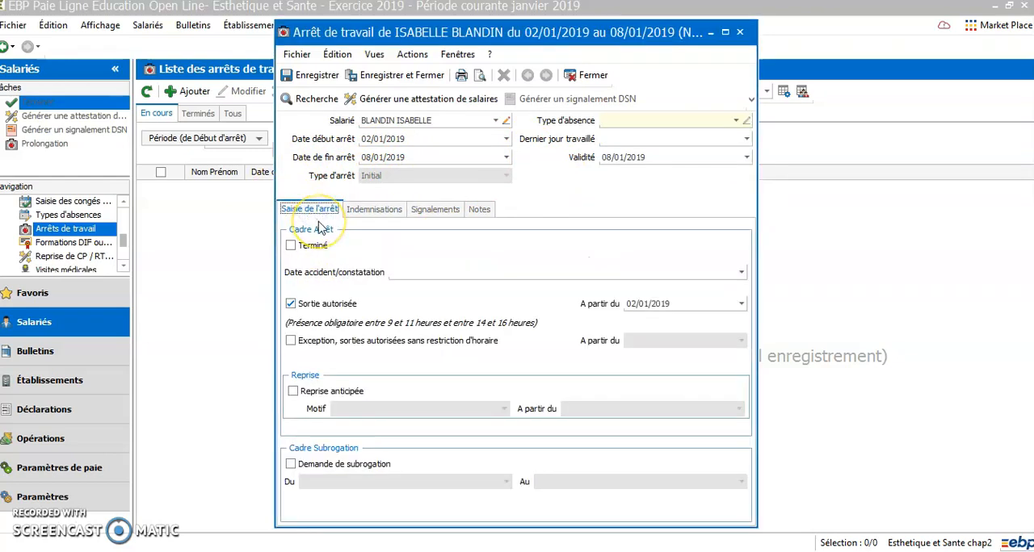
left_click(290, 305)
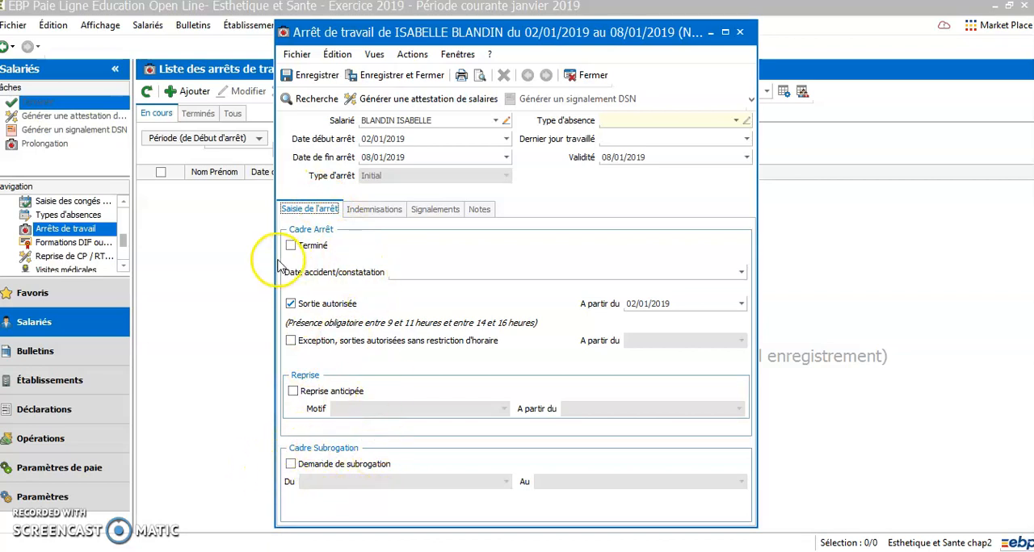
left_click(430, 211)
left_click(374, 212)
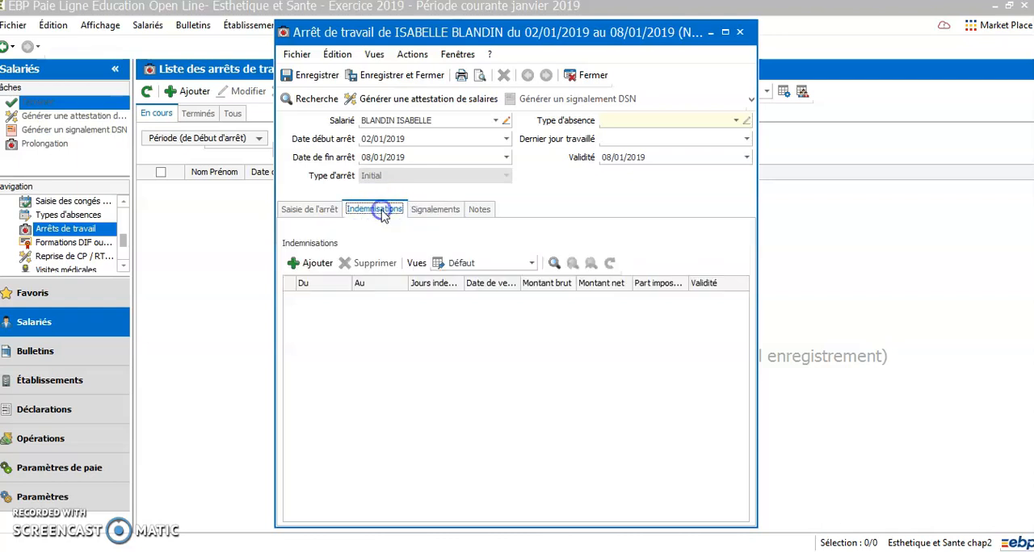
Step: Set the work stoppage's absence type to Maladie non professionnelle and its Dernier jour travaillé to 28/12/2018, save the record and close it
left_click(316, 76)
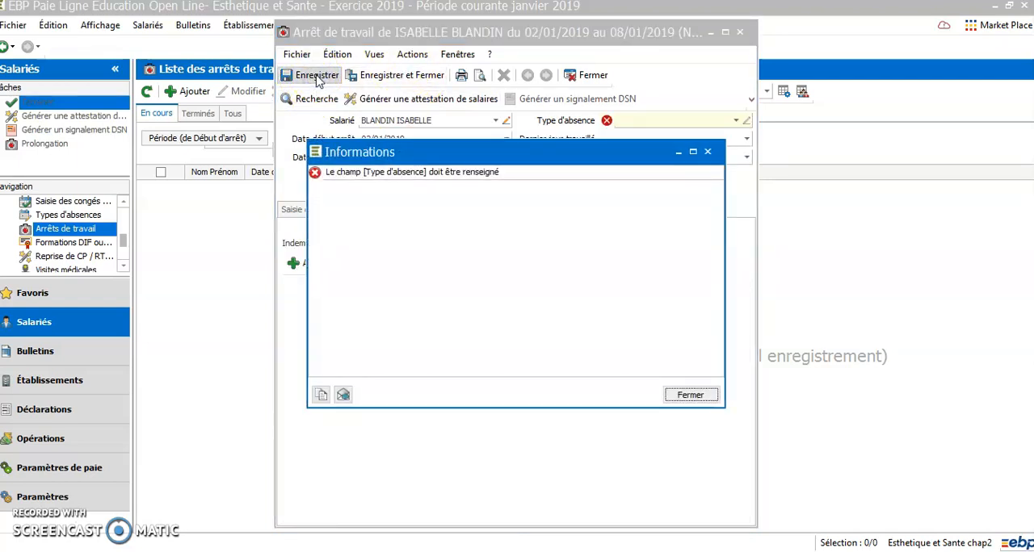
left_click(708, 153)
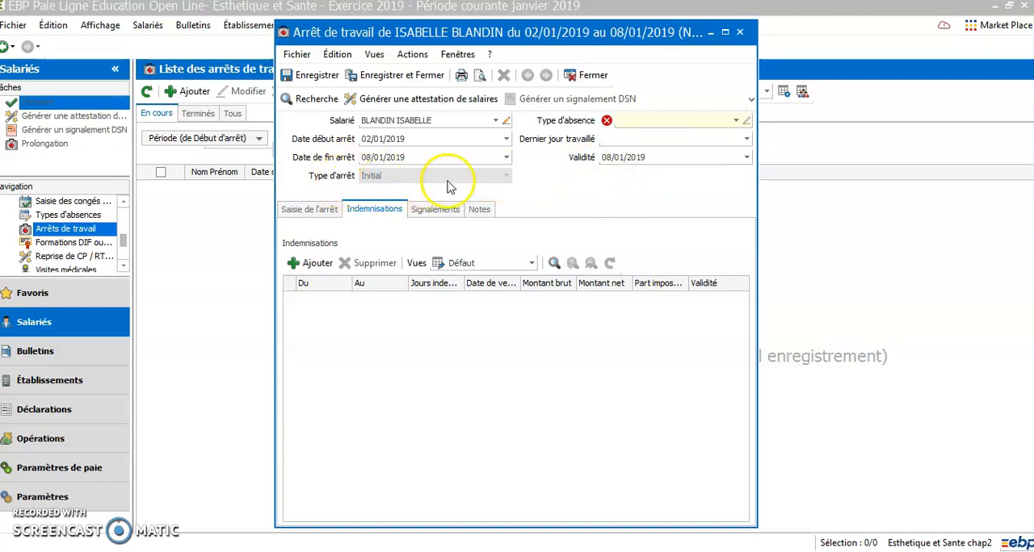
left_click(310, 209)
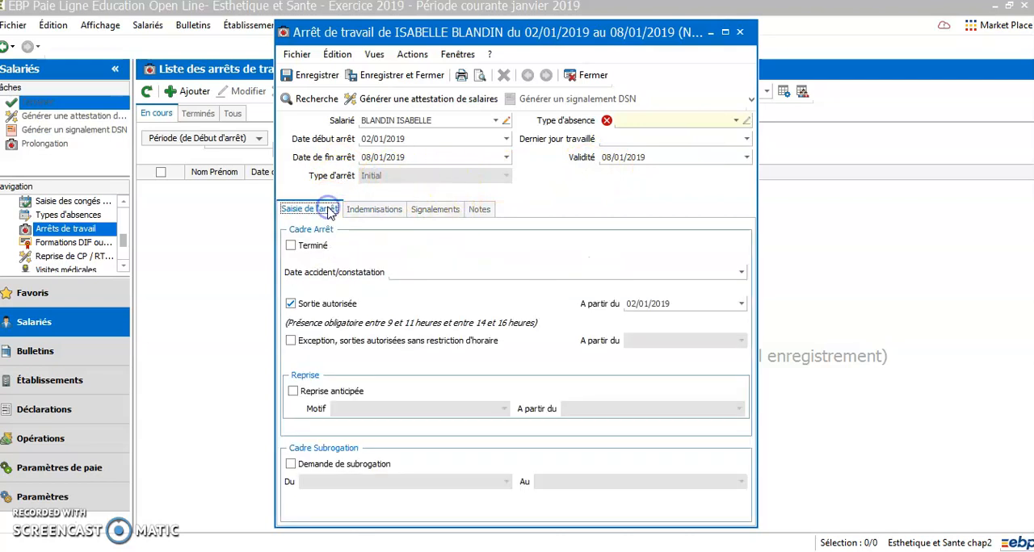
left_click(735, 121)
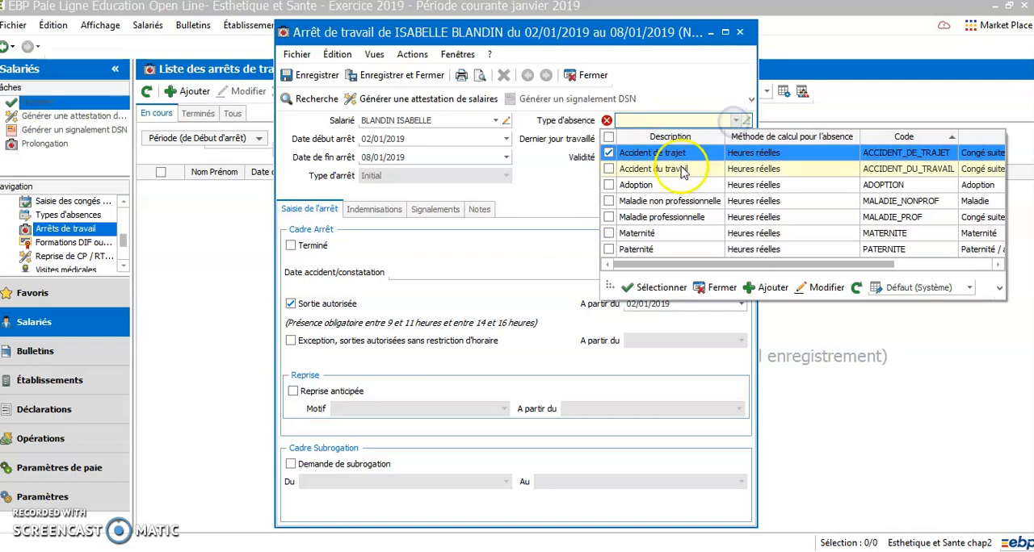
left_click(612, 201)
left_click(644, 289)
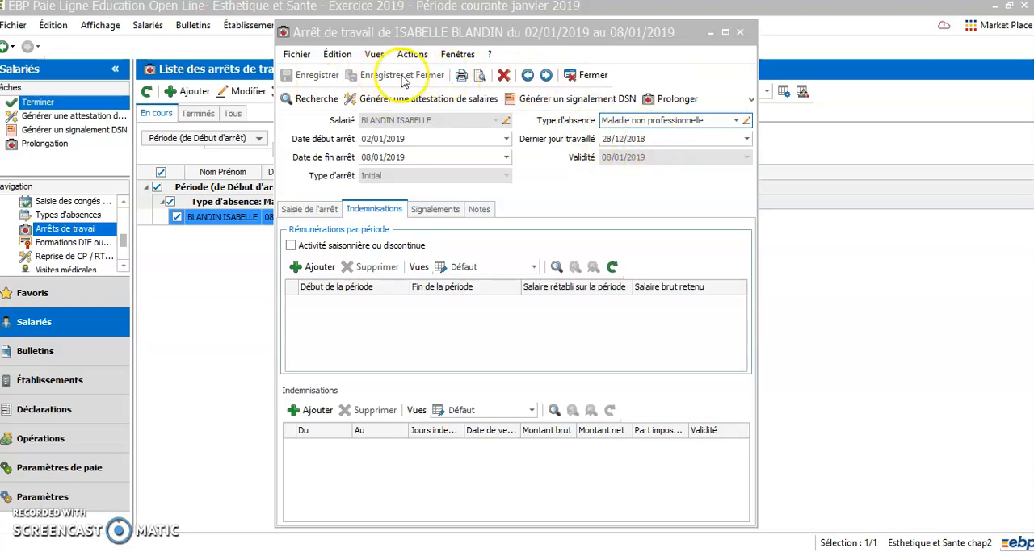
left_click(579, 81)
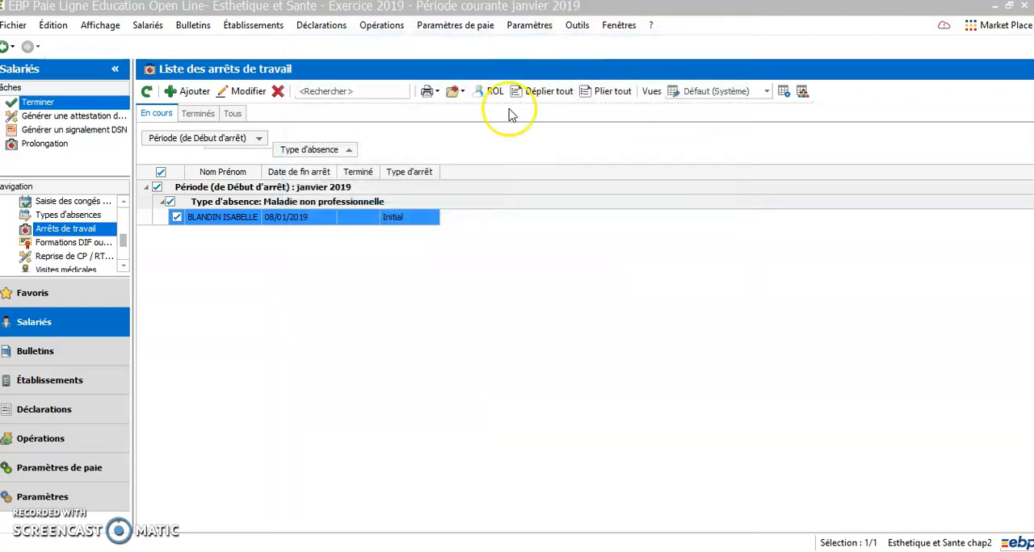
Step: Reopen the January 2019 work stoppage and generate its signalement DSN
left_click(235, 224)
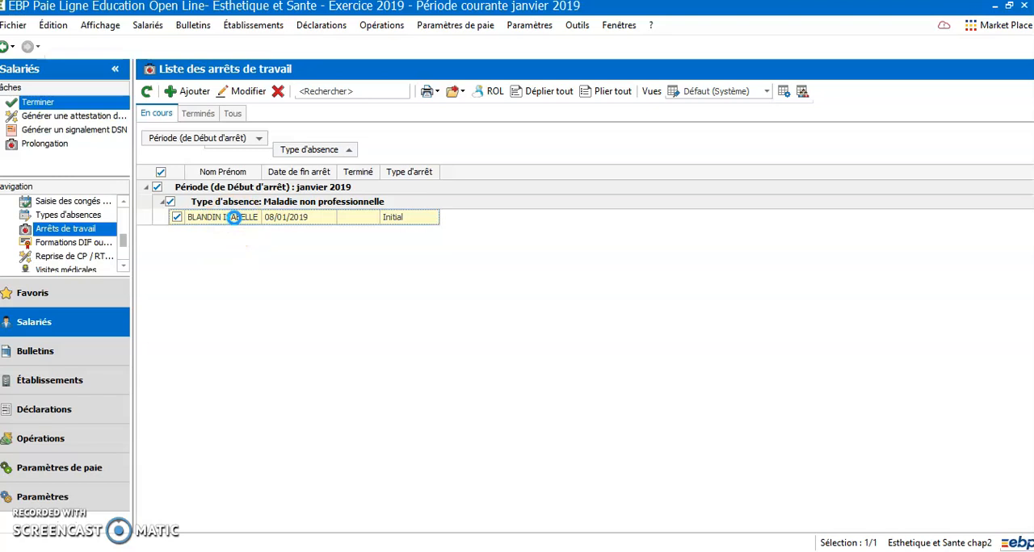
double_click(234, 218)
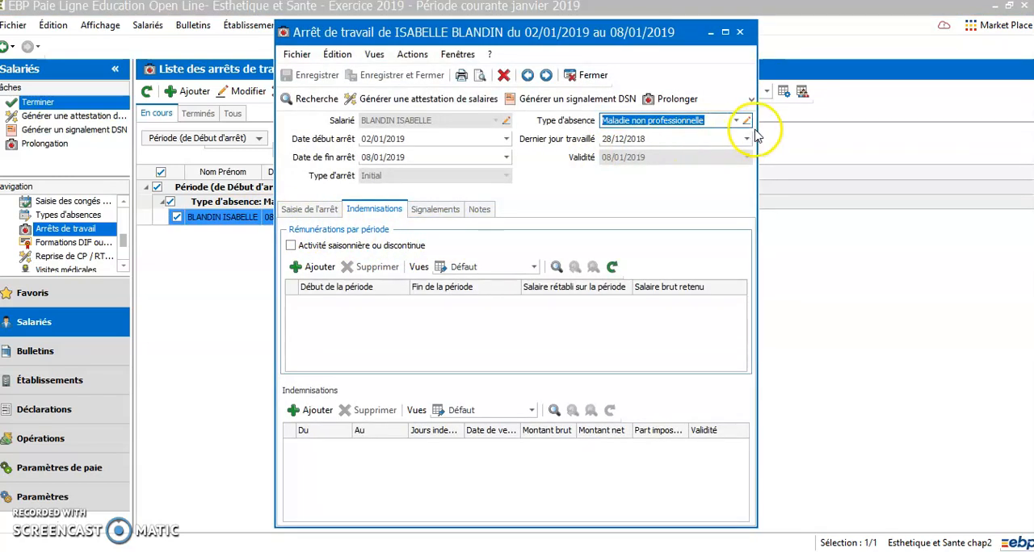
left_click(563, 100)
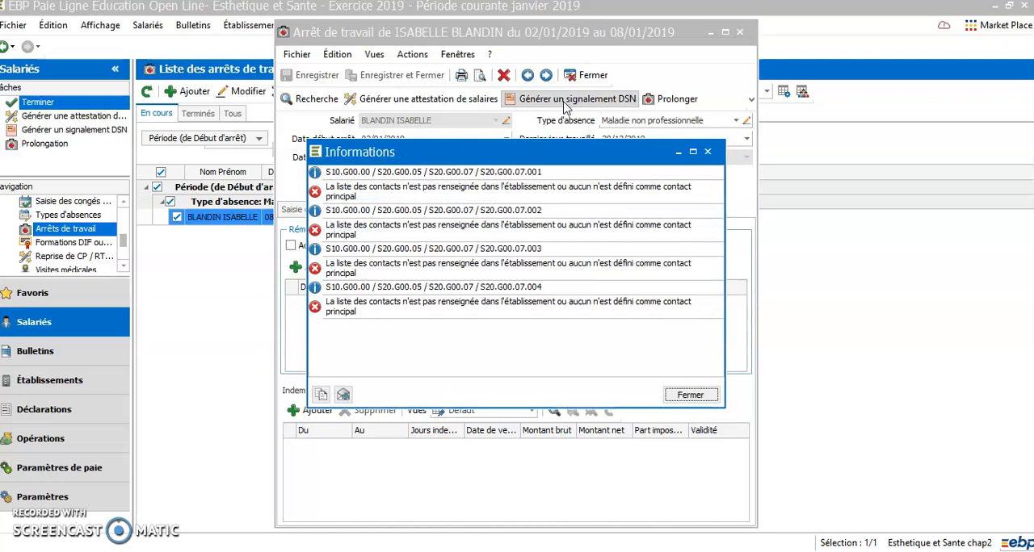
left_click(691, 395)
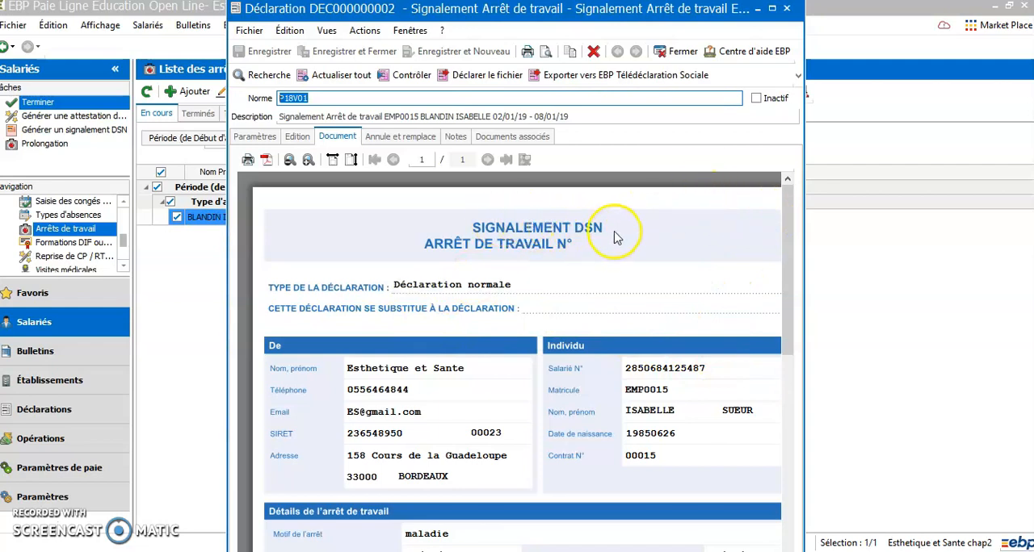
Step: Review the employer, employee and stoppage details in the generated DSN document and close the declaration and the work stoppage record
left_click_drag(788, 252, 789, 323)
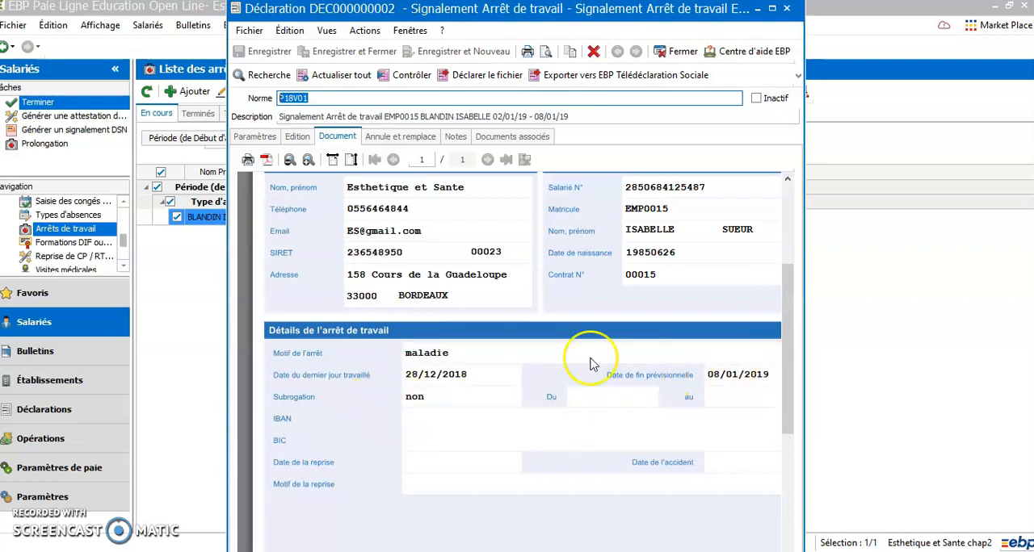
scroll(598, 404, "down", 3)
scroll(609, 419, "up", 5)
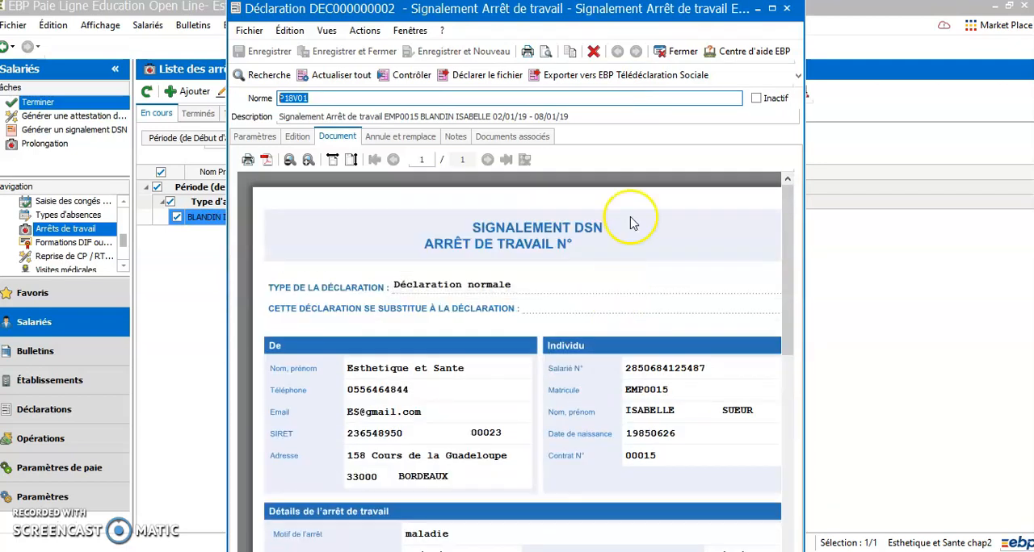
left_click(787, 9)
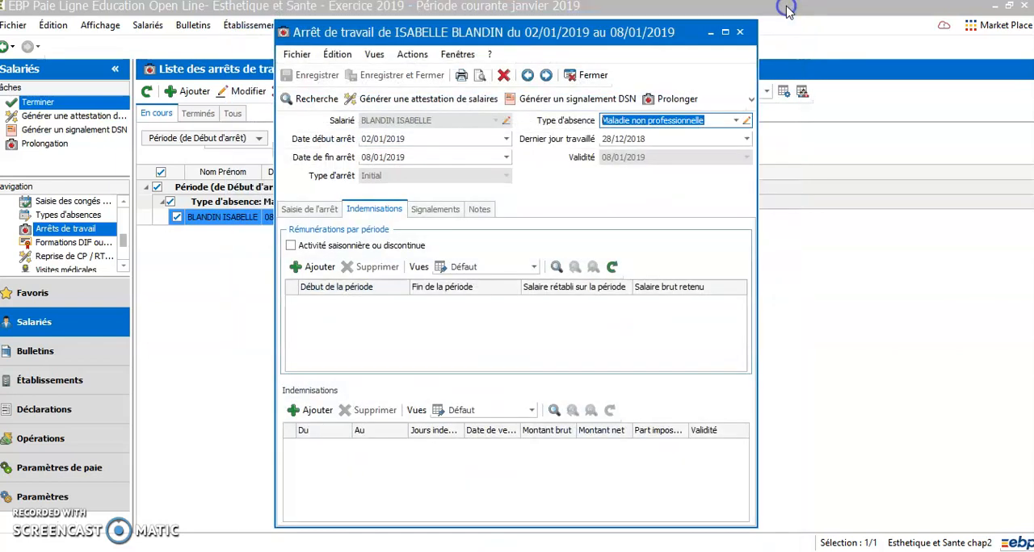
left_click(739, 33)
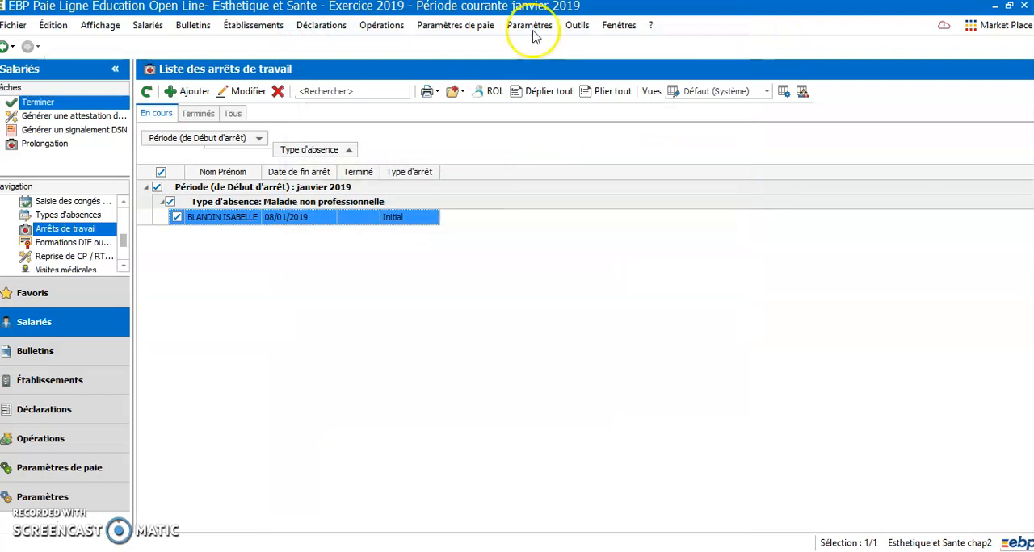
Step: Check the January 2019 Maladie non professionnelle absences in the Saisie des congés et absences grid and close it
left_click(153, 28)
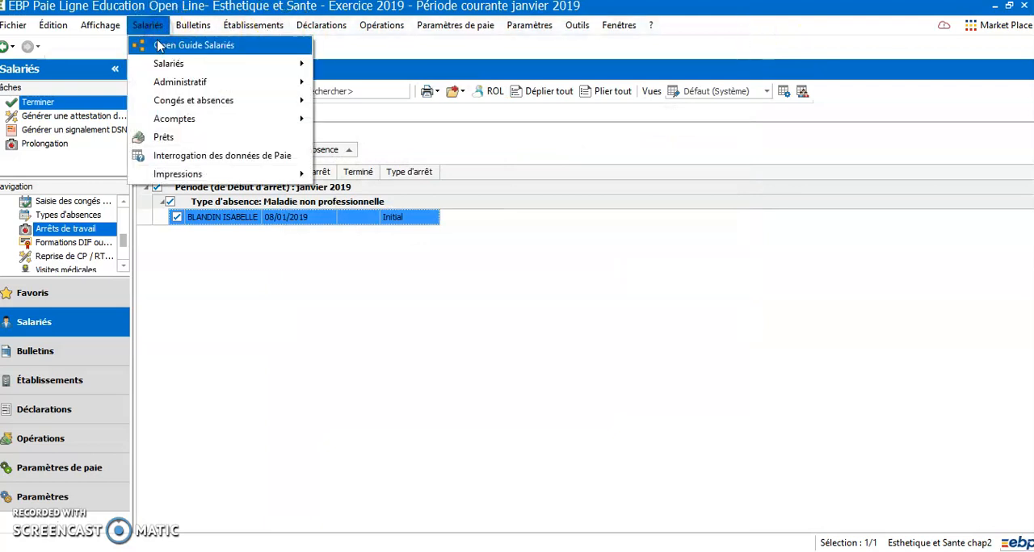
mouse_move(243, 100)
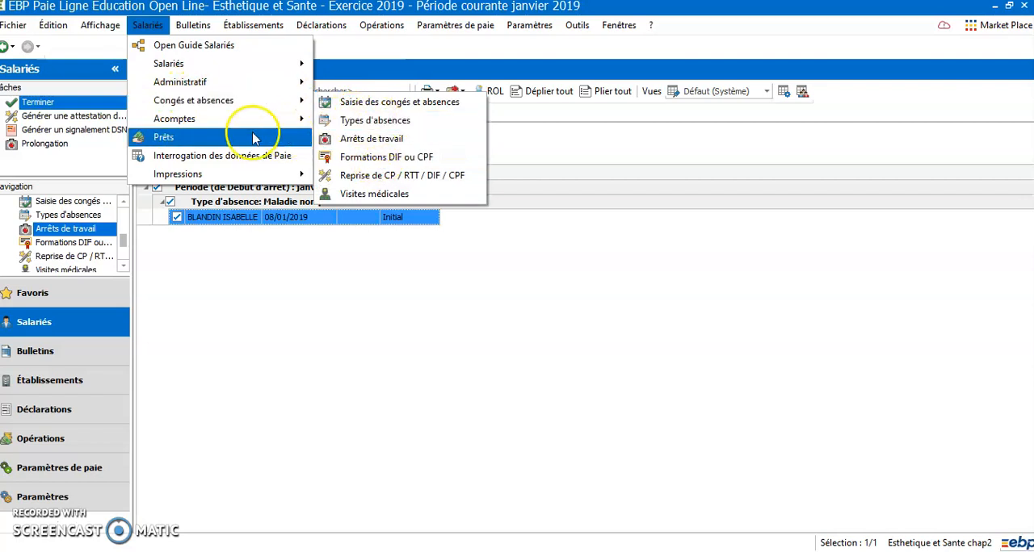
mouse_move(248, 118)
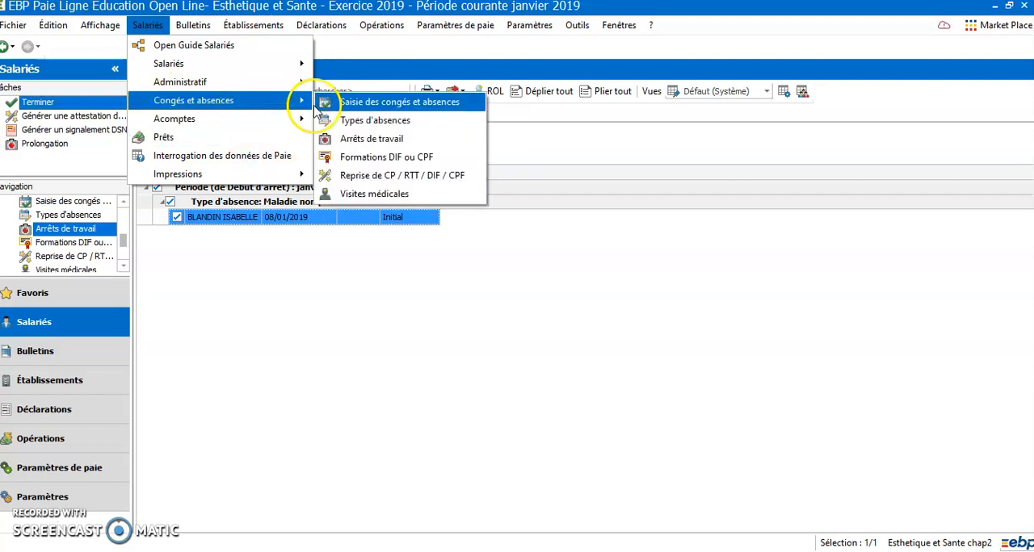
left_click(420, 105)
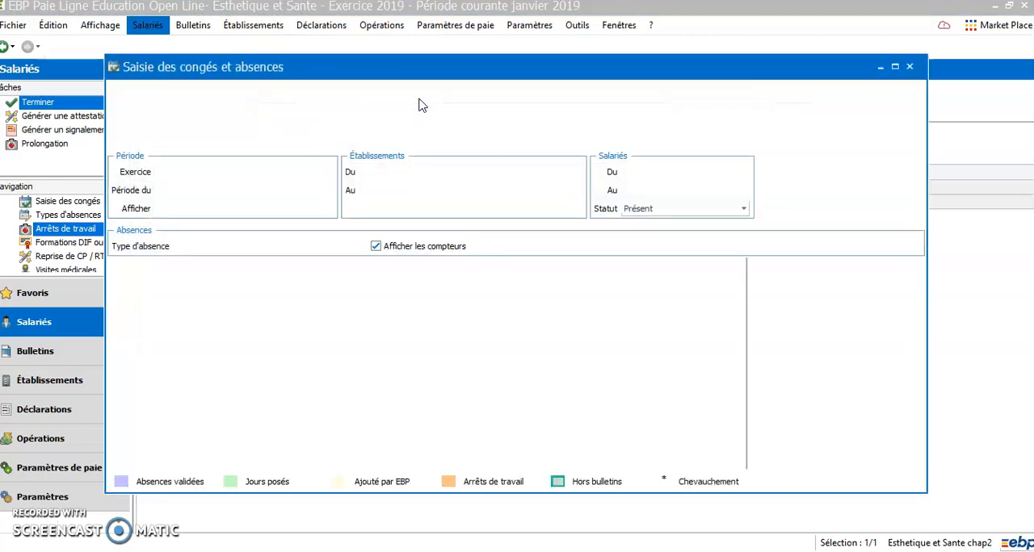
left_click(179, 344)
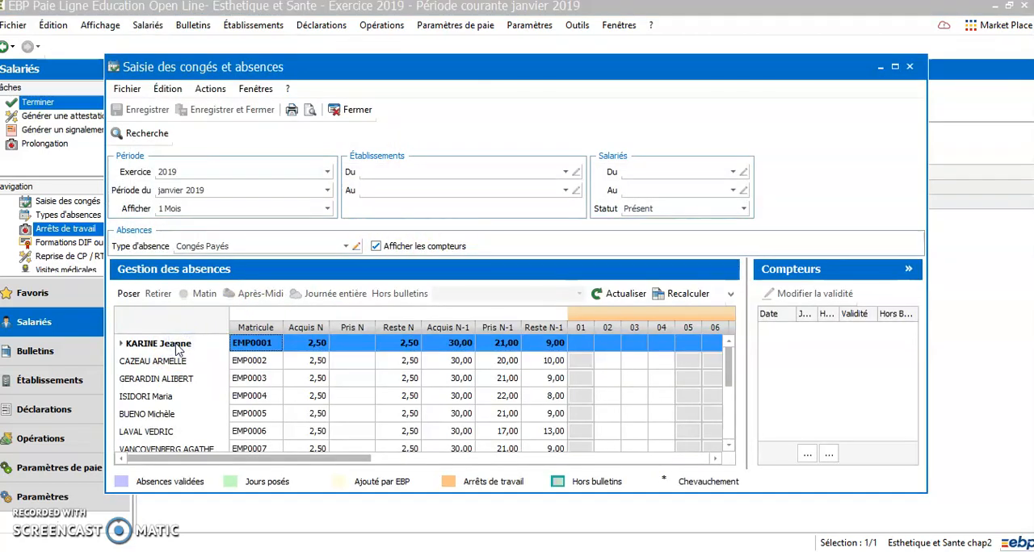
left_click(346, 247)
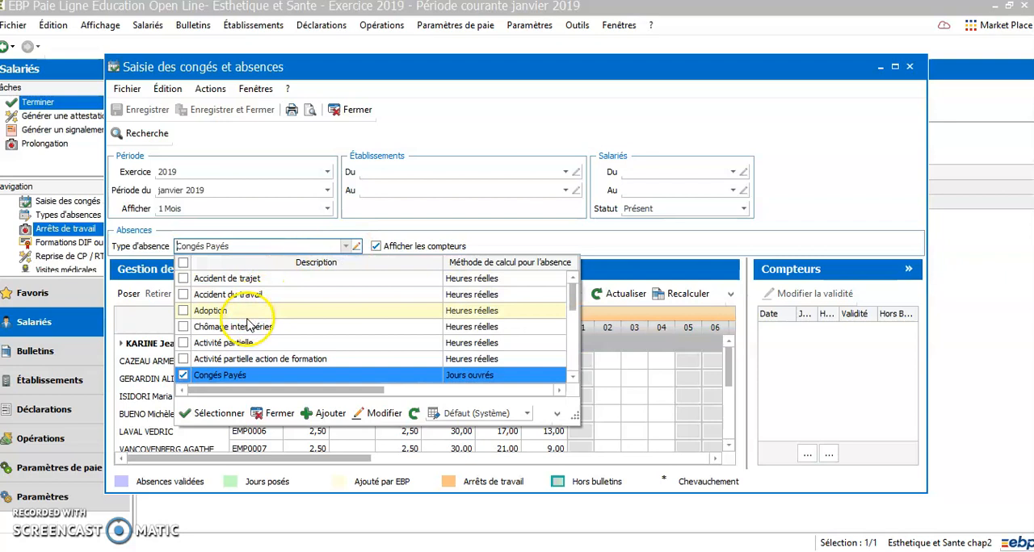
scroll(248, 325, "down", 5)
scroll(248, 325, "up", 1)
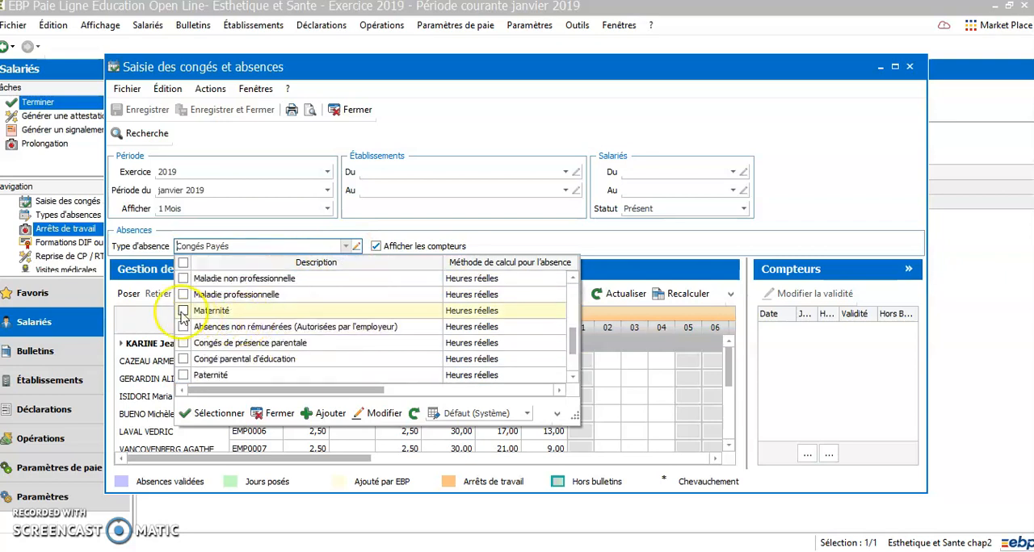
left_click(183, 277)
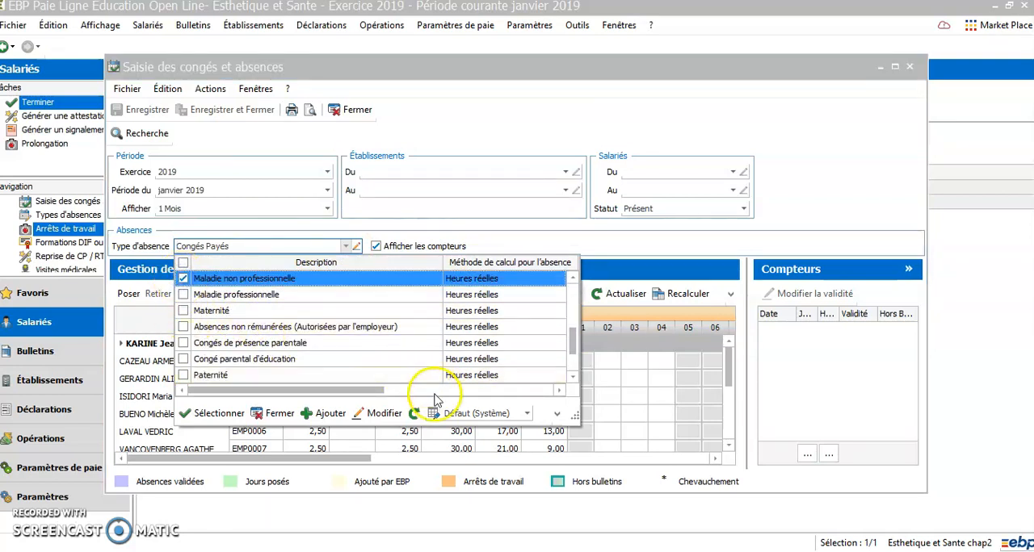
left_click(216, 413)
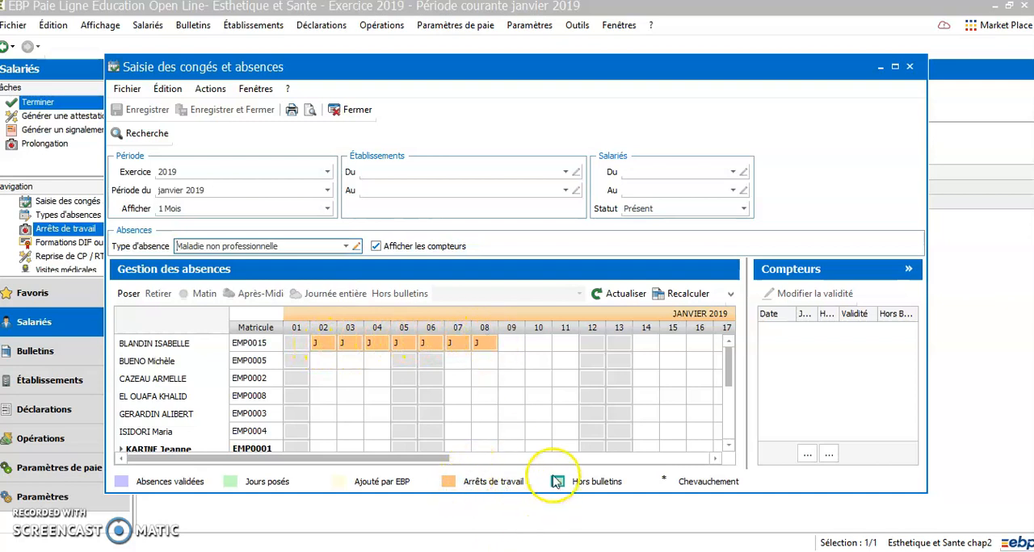
left_click(909, 67)
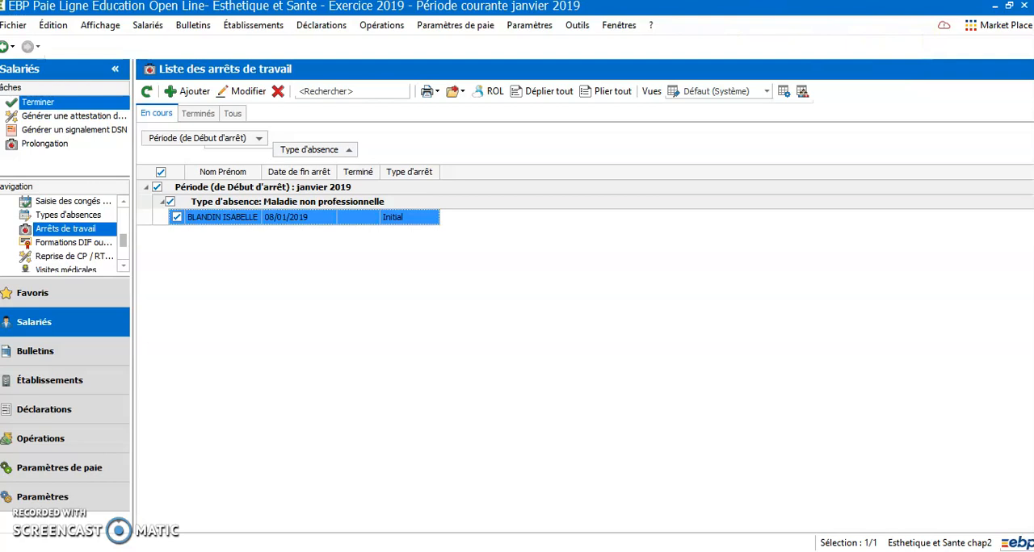
Step: Start the Préparation de sortie de salarié for the COMMERCIAL employee hired on 02/01/2019 among the employees present
left_click(145, 25)
mouse_move(271, 62)
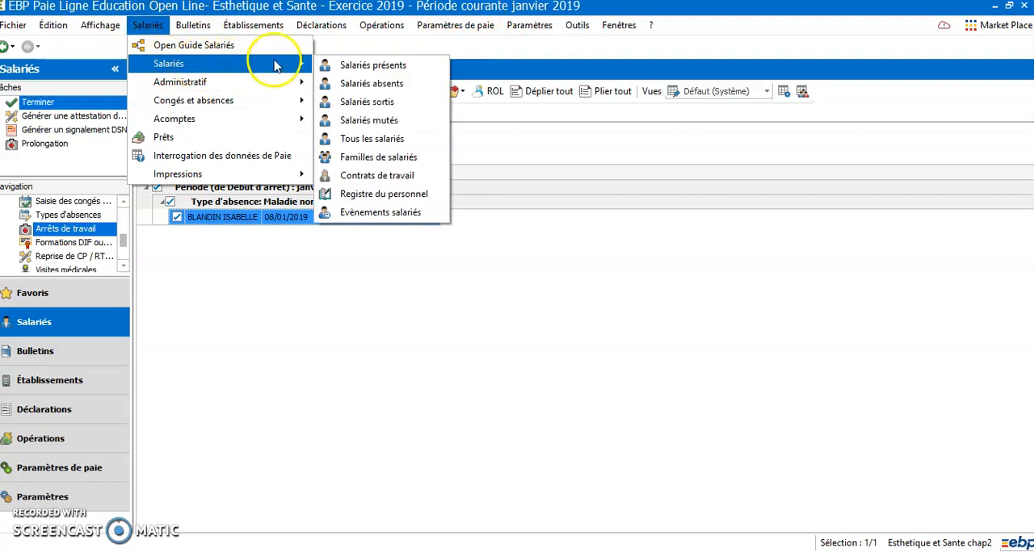
left_click(370, 65)
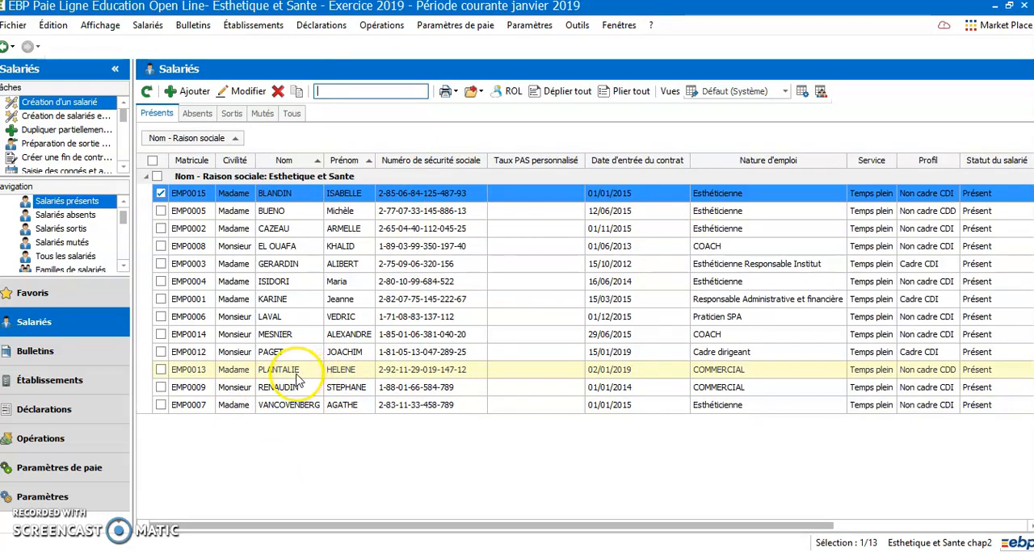
left_click(288, 374)
right_click(288, 375)
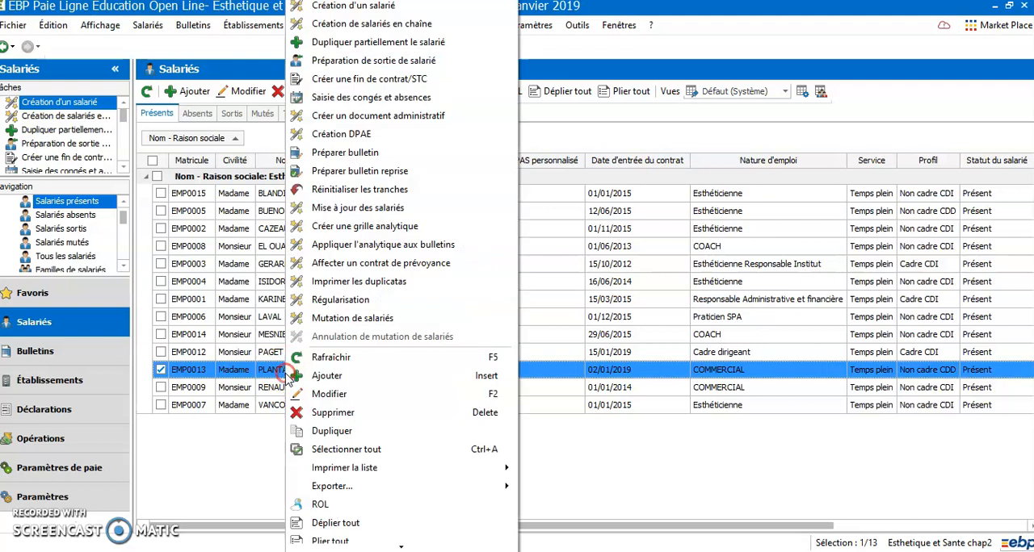
left_click(360, 63)
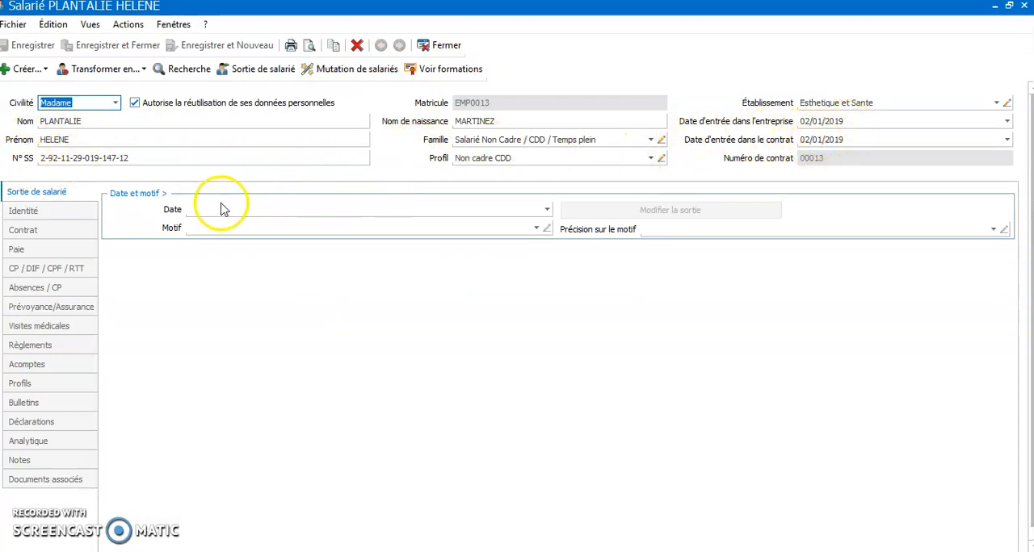
Step: Set the employee's exit date to 29/01/2019
left_click(194, 209)
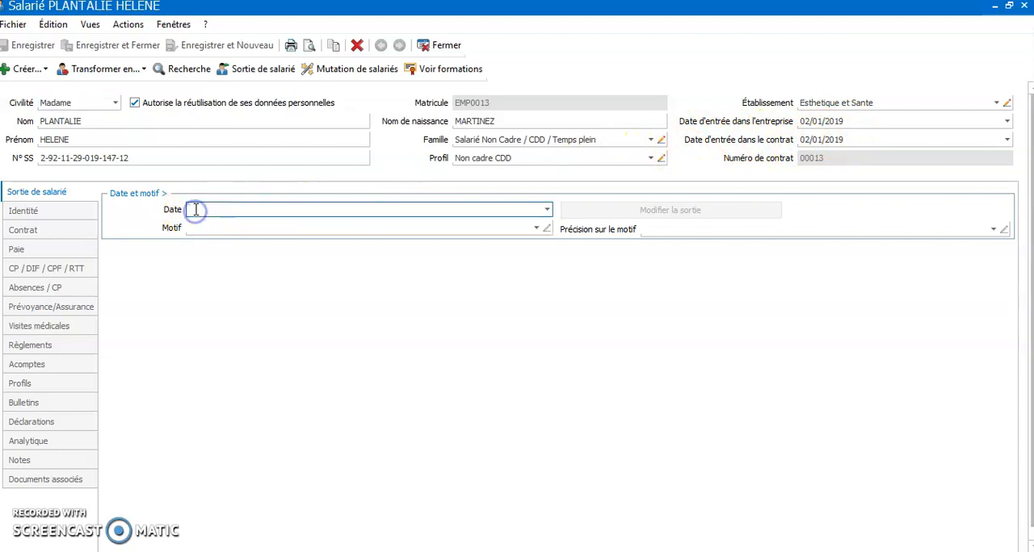
type("29/")
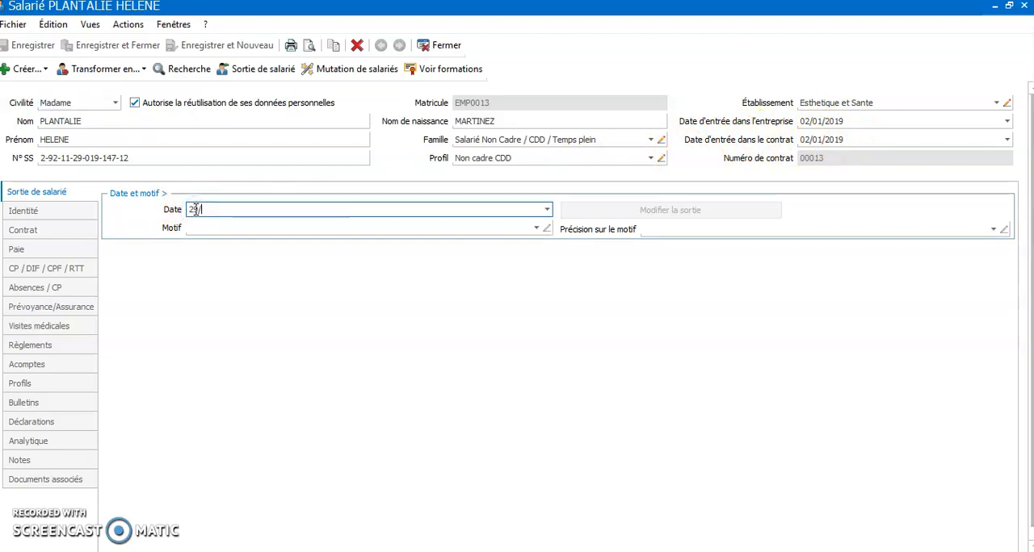
type("01/2019")
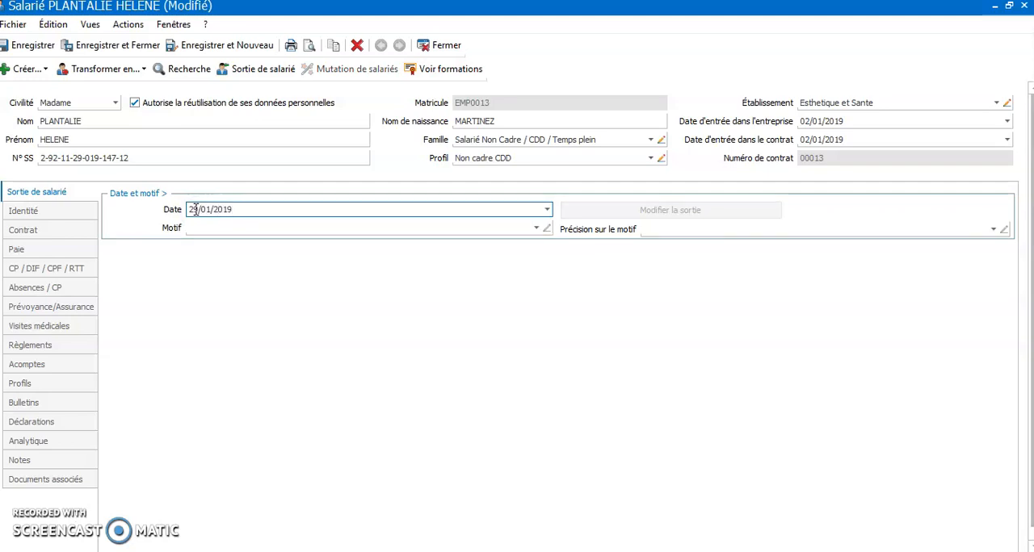
Step: Set the exit reason to Fin de contrat de travail, fin d'activité, fin de détachement
left_click(441, 230)
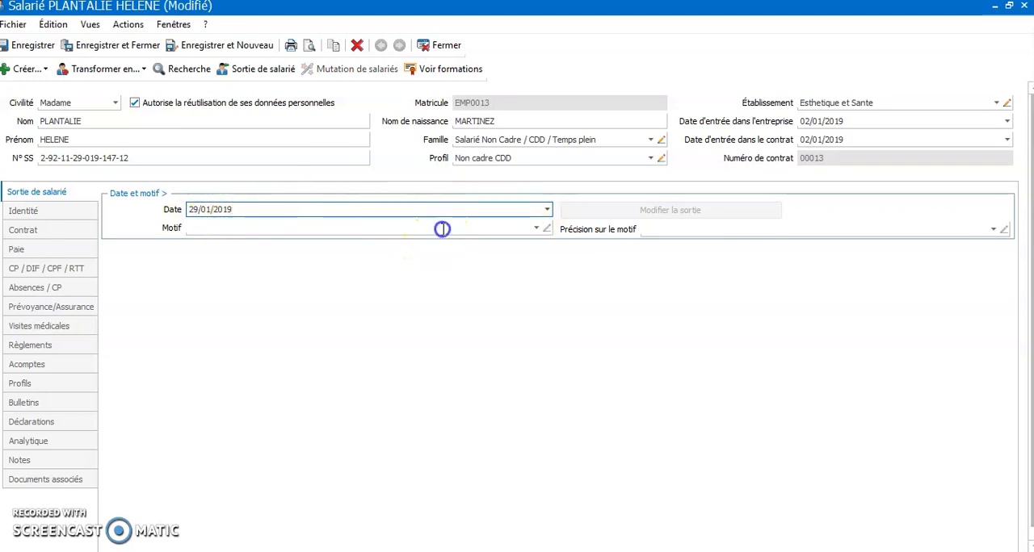
left_click(535, 228)
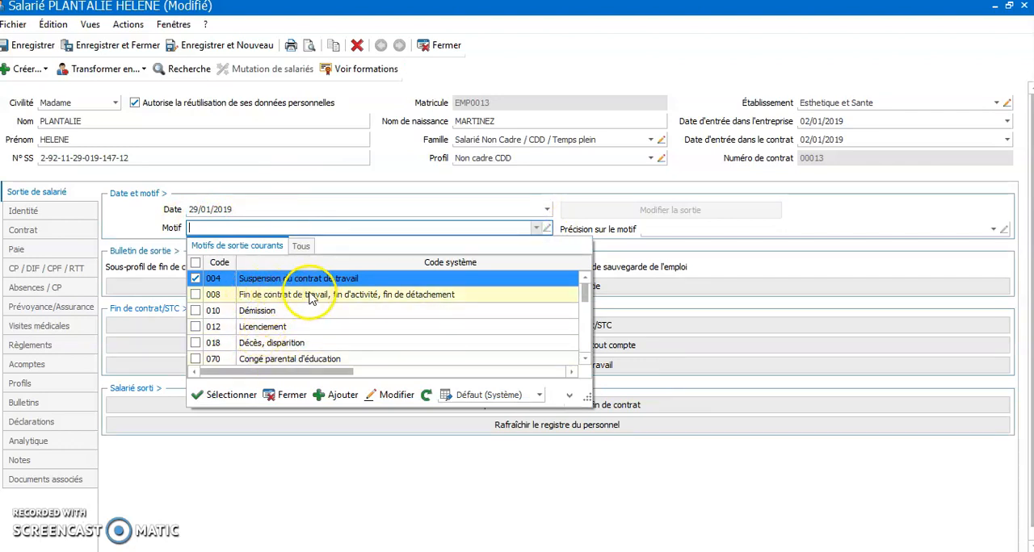
left_click(242, 295)
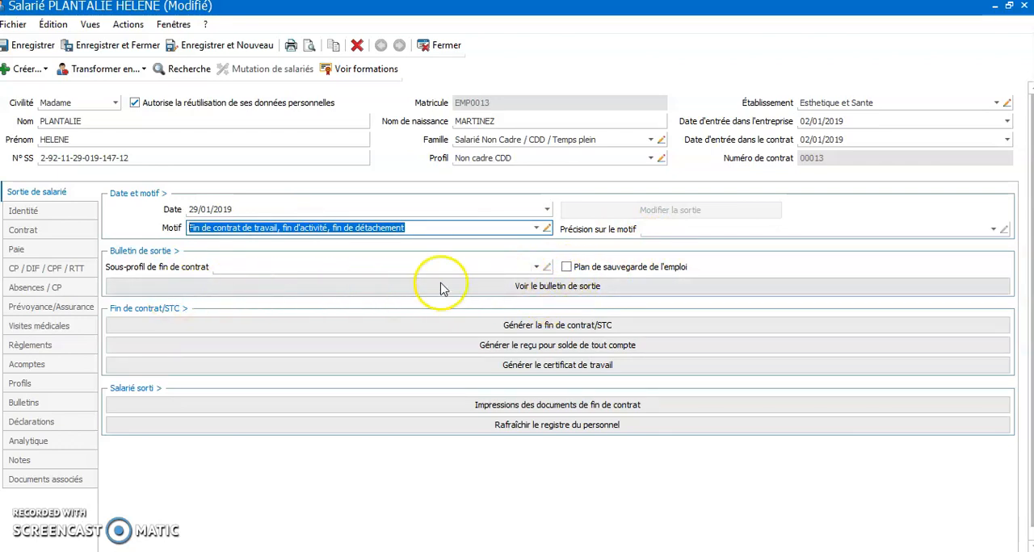
Step: Set the exit reason detail to Fin de contrat à durée déterminée ou fin d'accueil occasionnel avec précarité and accept preparing a new exit payslip
left_click(995, 230)
left_click(642, 280)
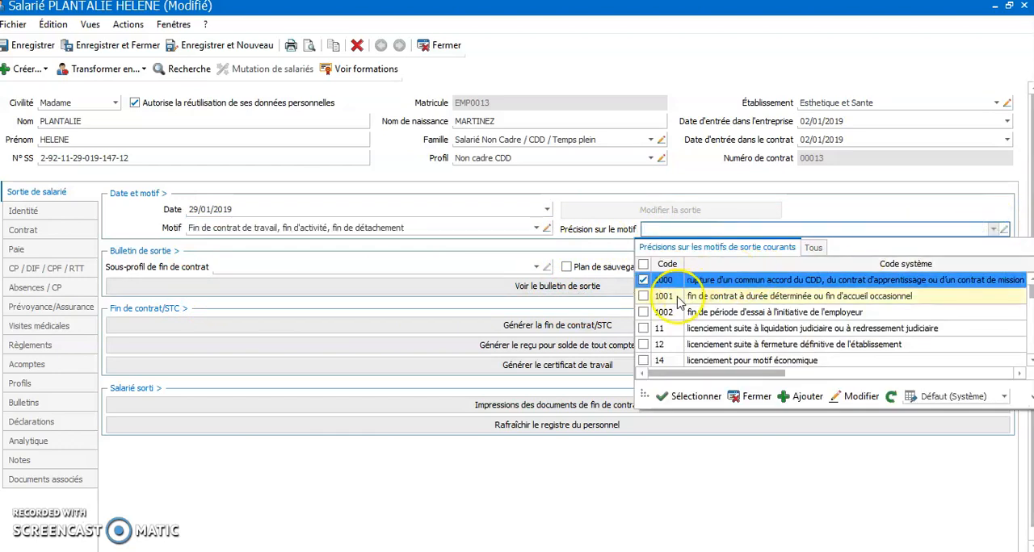
left_click(643, 279)
left_click(643, 295)
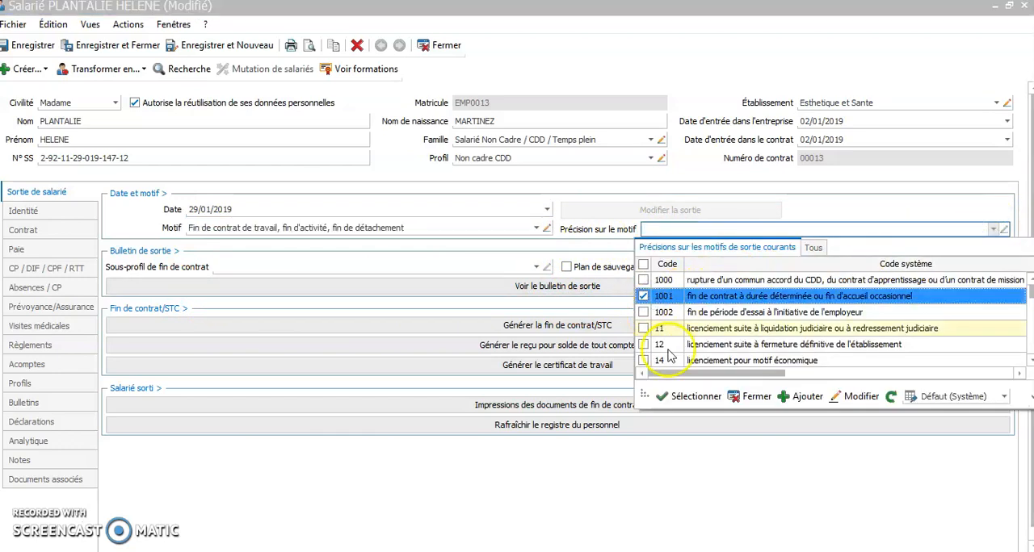
left_click(692, 396)
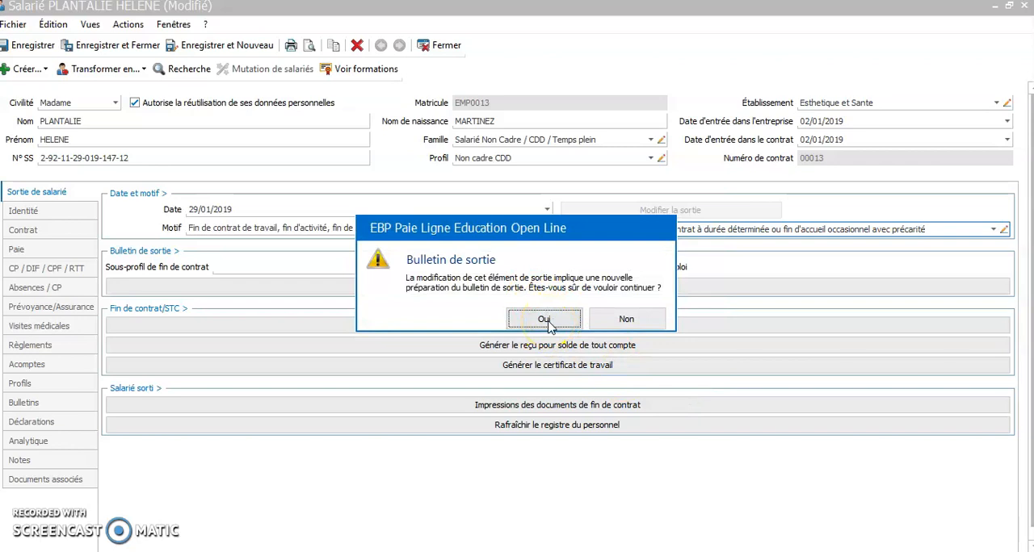
left_click(543, 319)
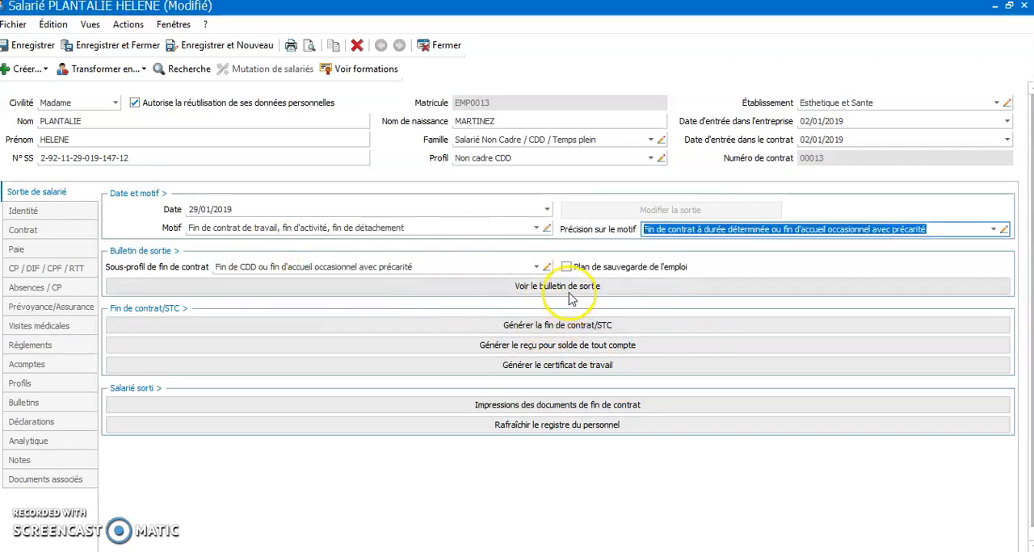
Step: Save the employee record, review the exit payslip from its base salary down to the net pay and close it
left_click(556, 290)
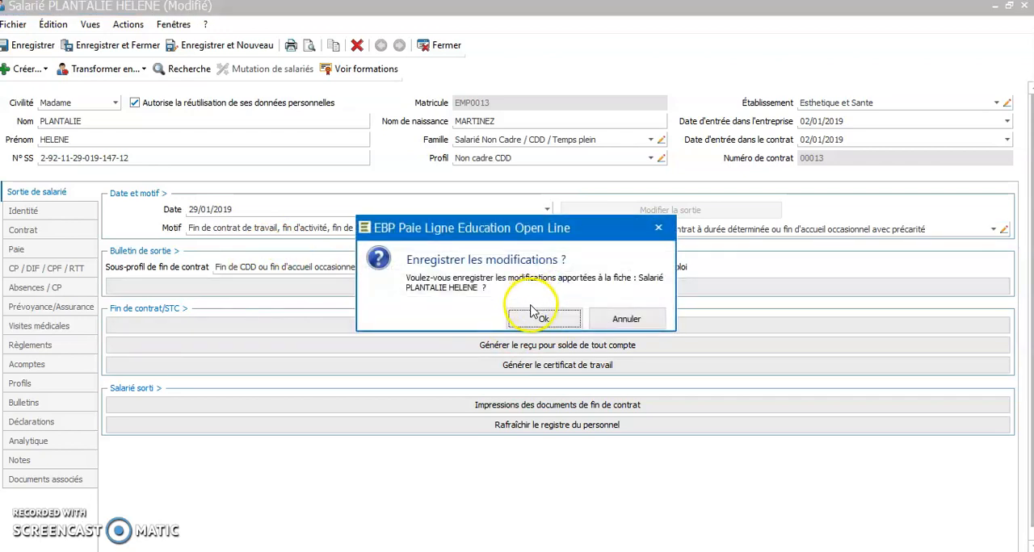
left_click(543, 319)
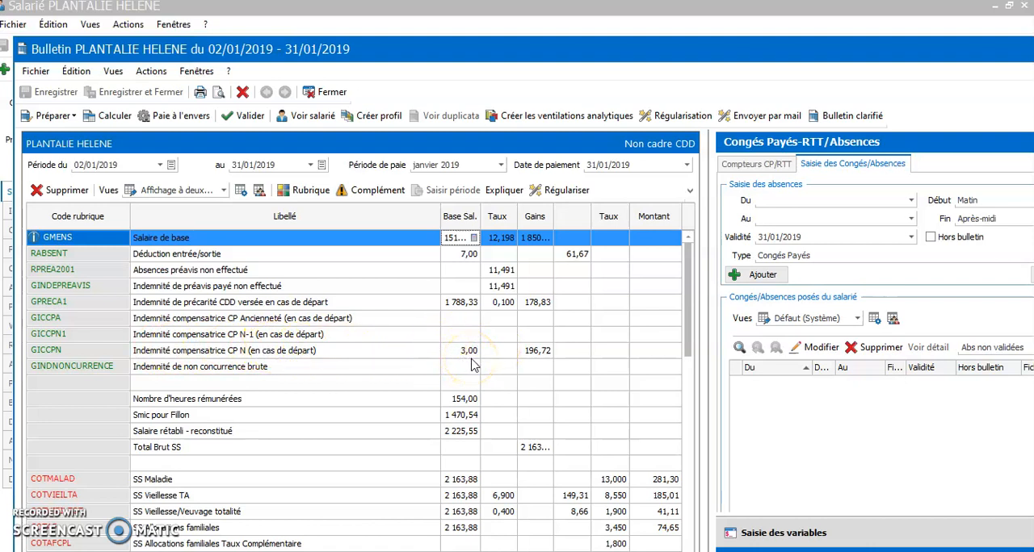
mouse_move(467, 243)
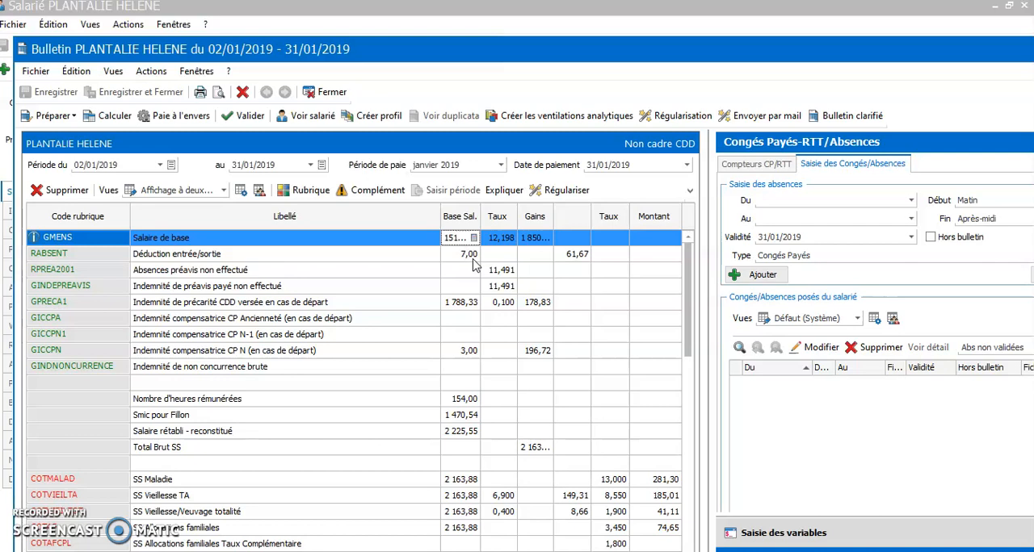
scroll(517, 380, "down", 15)
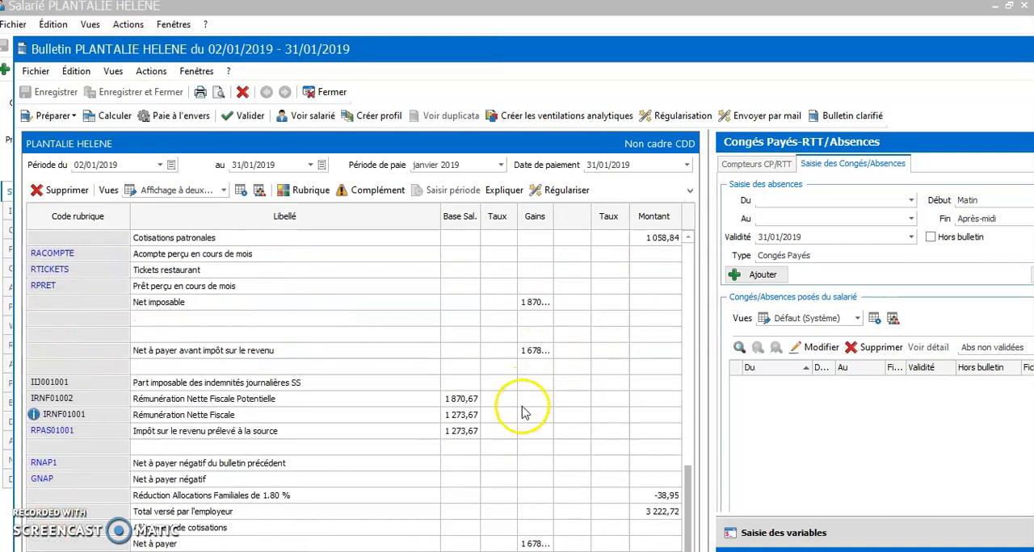
scroll(521, 414, "up", 15)
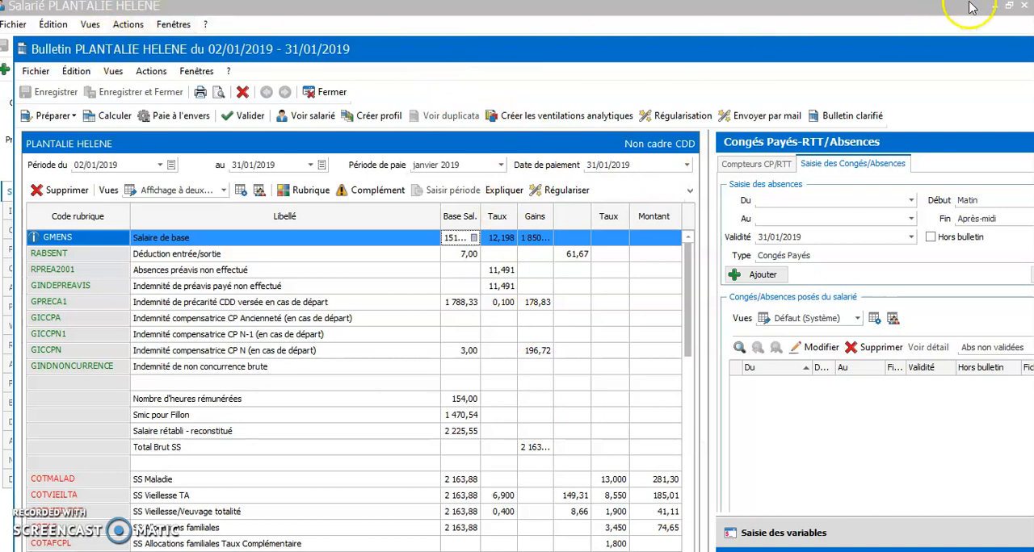
left_click_drag(926, 50, 831, 40)
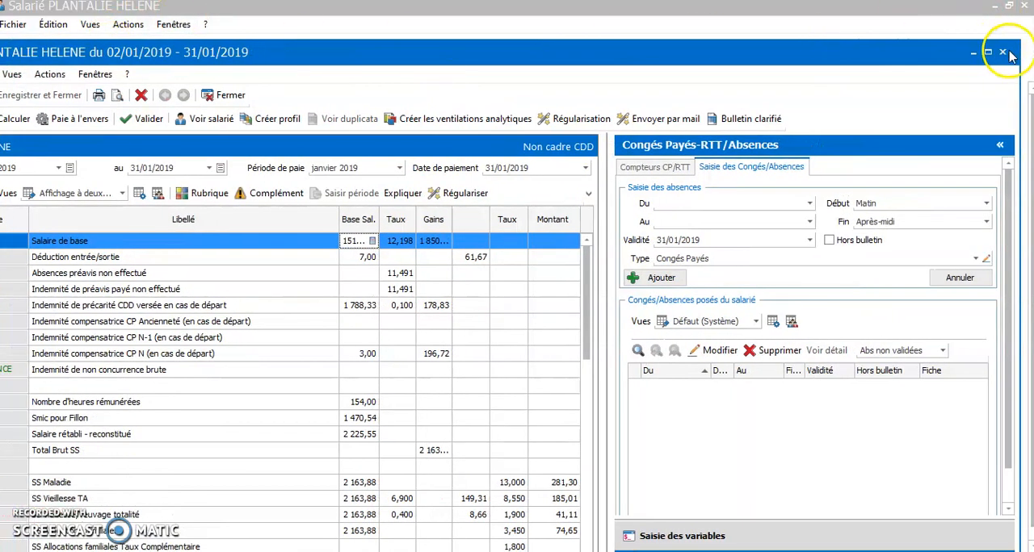
left_click(1007, 49)
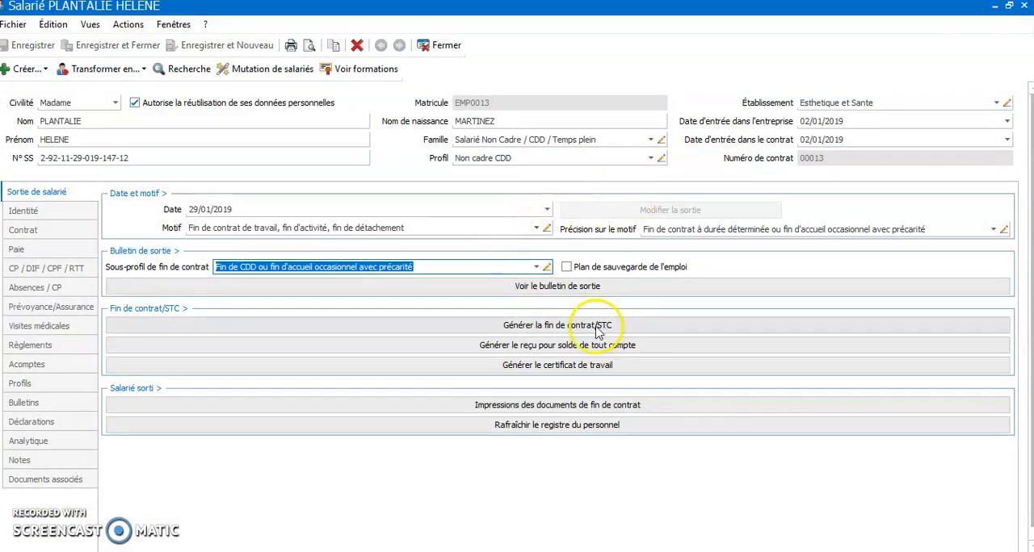
Step: Generate the employee's Fin de contrat/STC, check its record and close it
left_click(557, 330)
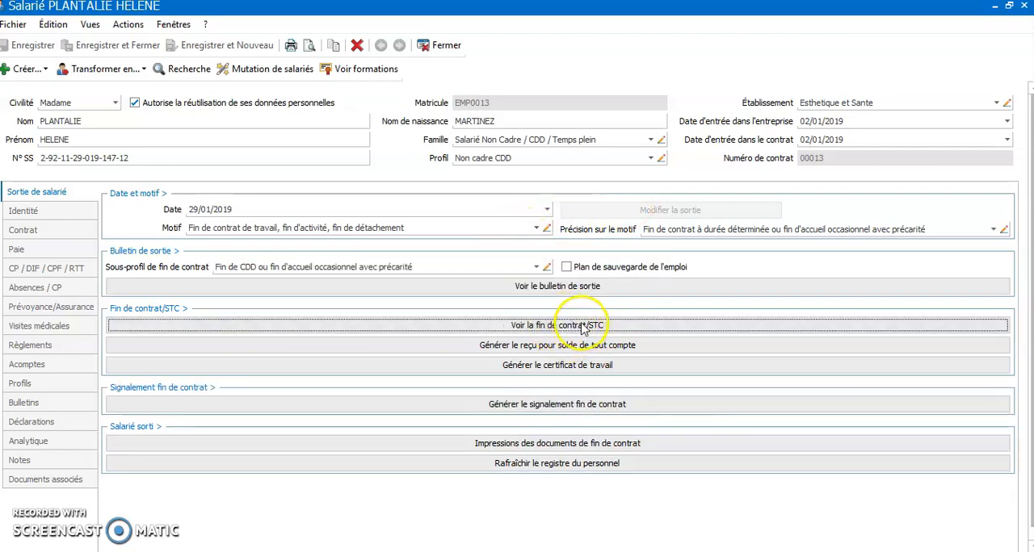
left_click(582, 327)
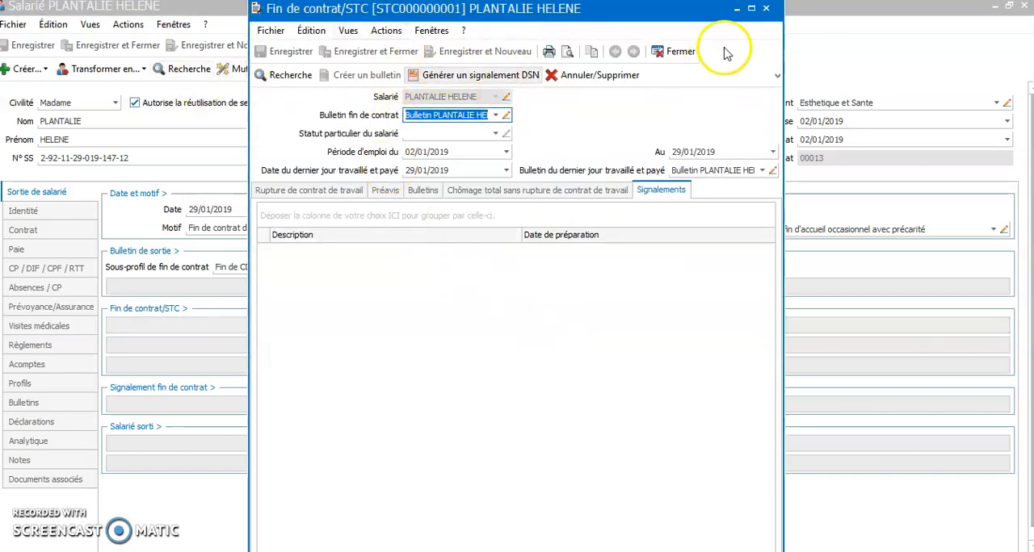
left_click(768, 10)
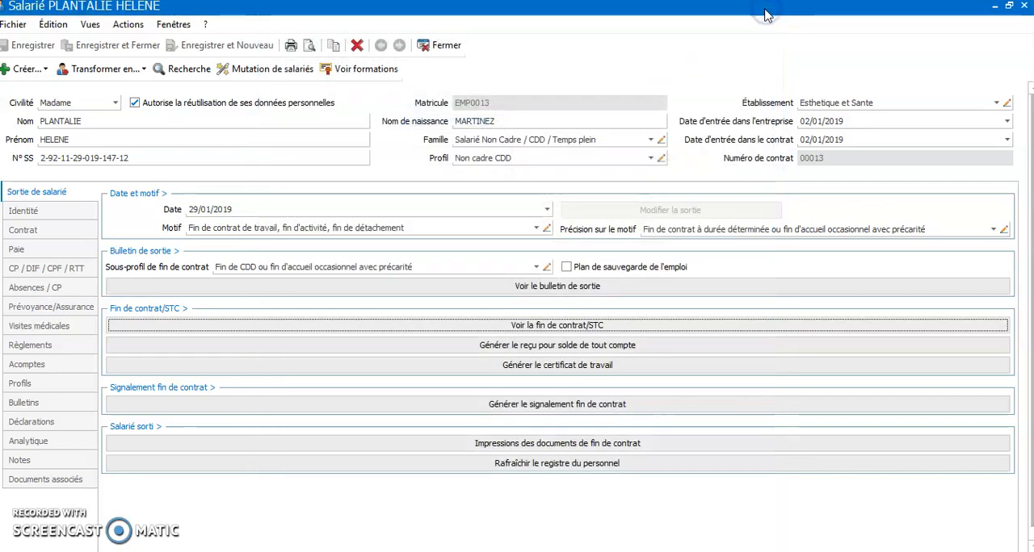
Step: Generate the employee's reçu pour solde de tout compte, read through the document and close it
left_click(547, 349)
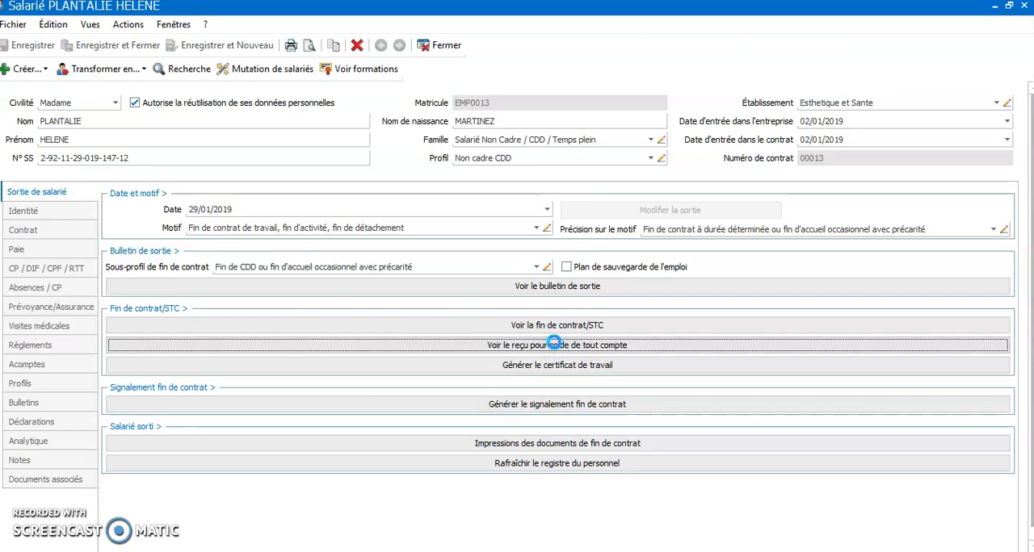
left_click(555, 349)
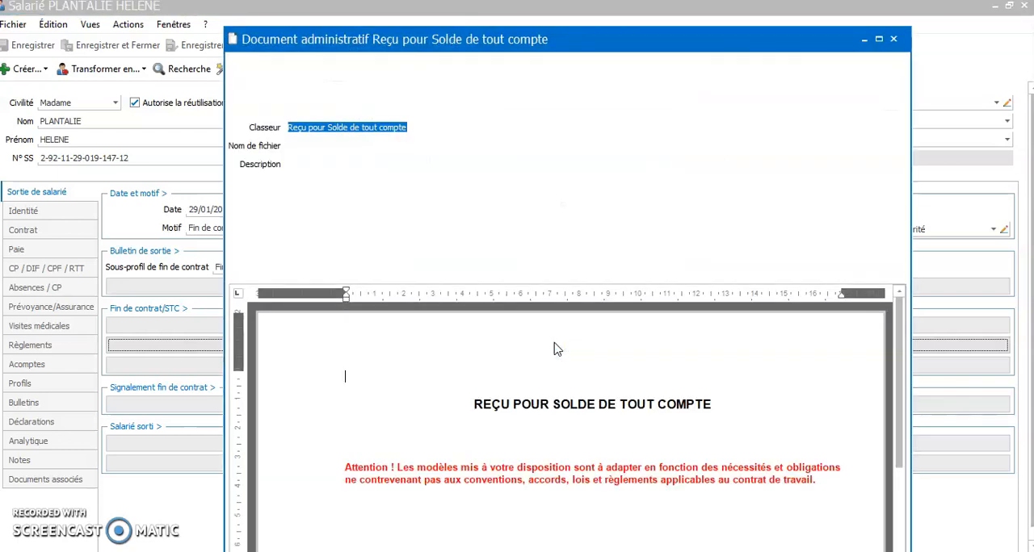
left_click(602, 413)
scroll(602, 413, "down", 2)
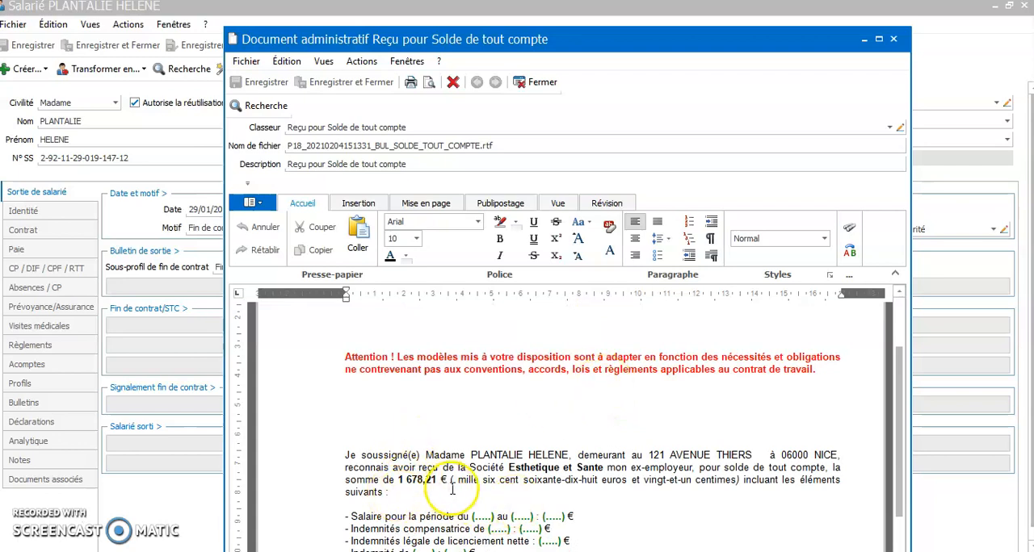
scroll(438, 494, "down", 1)
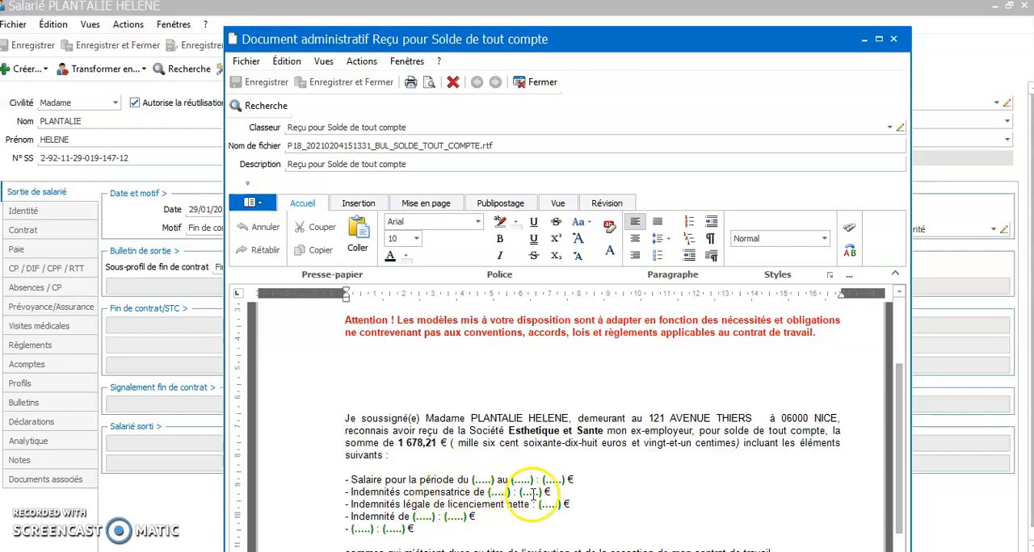
scroll(595, 458, "down", 1)
scroll(590, 443, "up", 2)
scroll(590, 443, "up", 3)
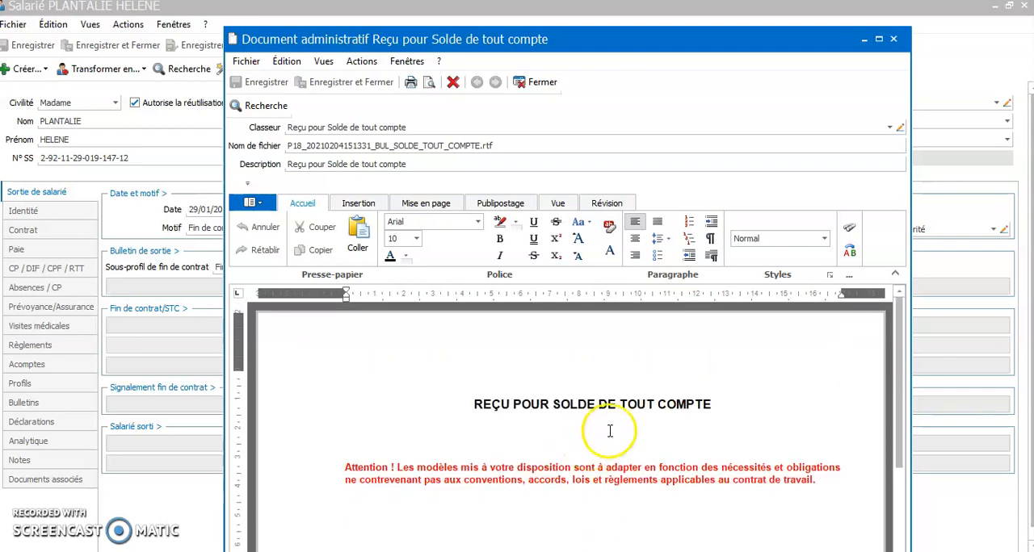
left_click(897, 39)
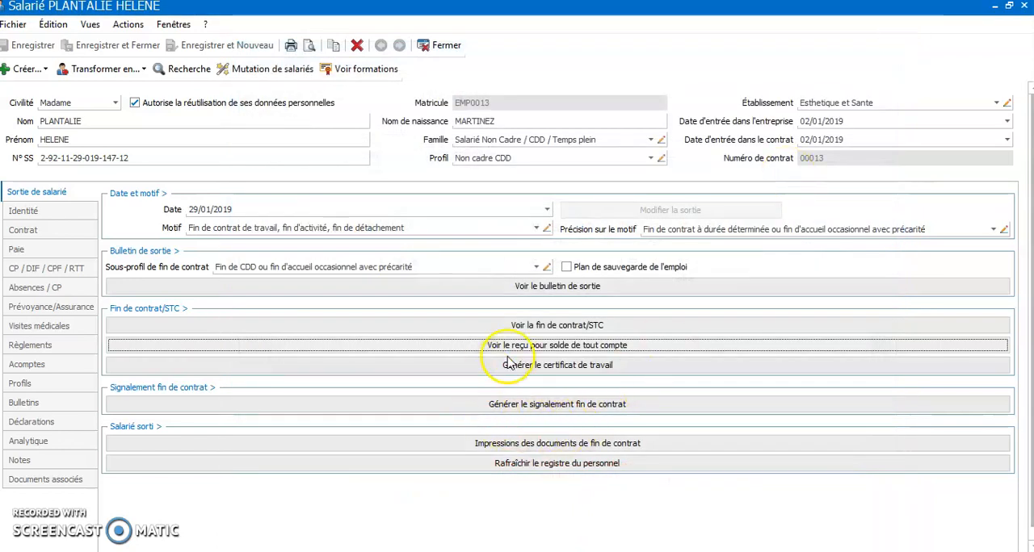
Step: Generate the employee's certificat de travail and the signalement fin de contrat
left_click(556, 368)
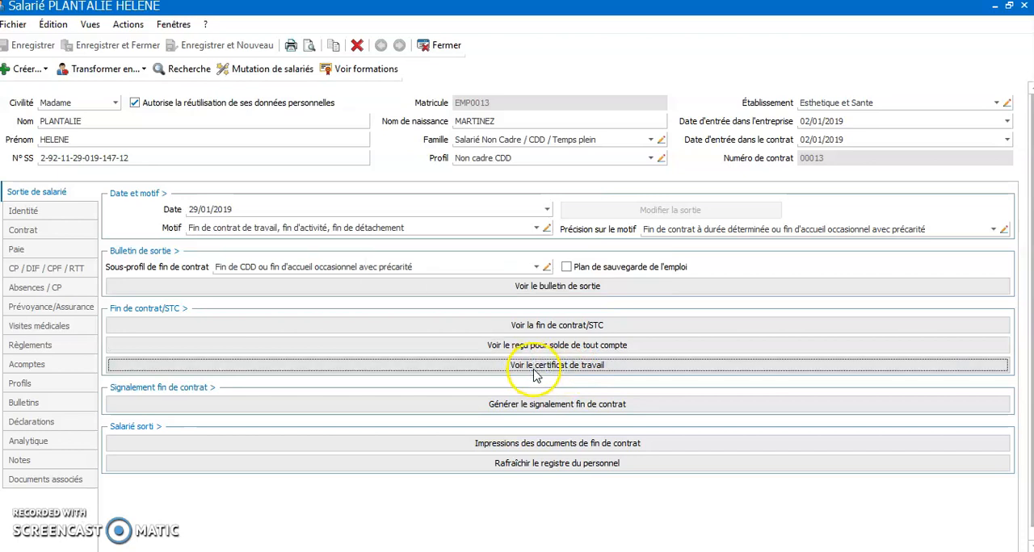
left_click(556, 405)
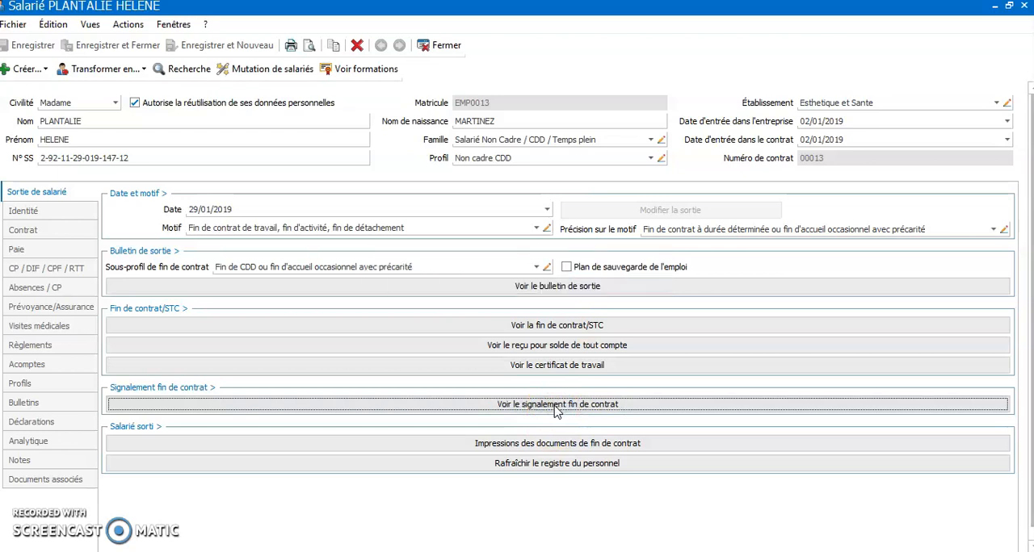
left_click(557, 461)
Step: Print two copies each of the exit payslip, certificat de travail, reçu pour solde de tout compte and signalement fin de contrat
left_click(553, 445)
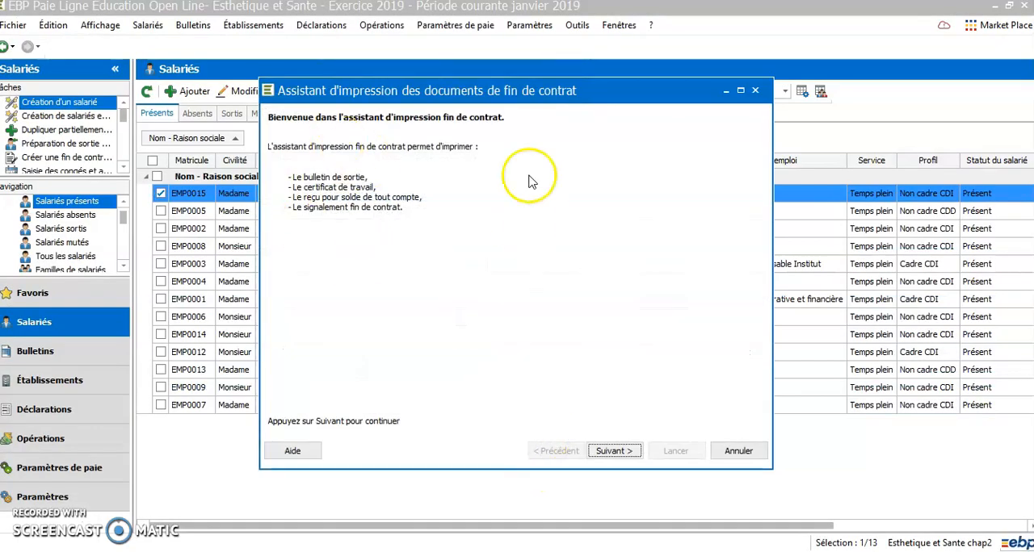
left_click(613, 452)
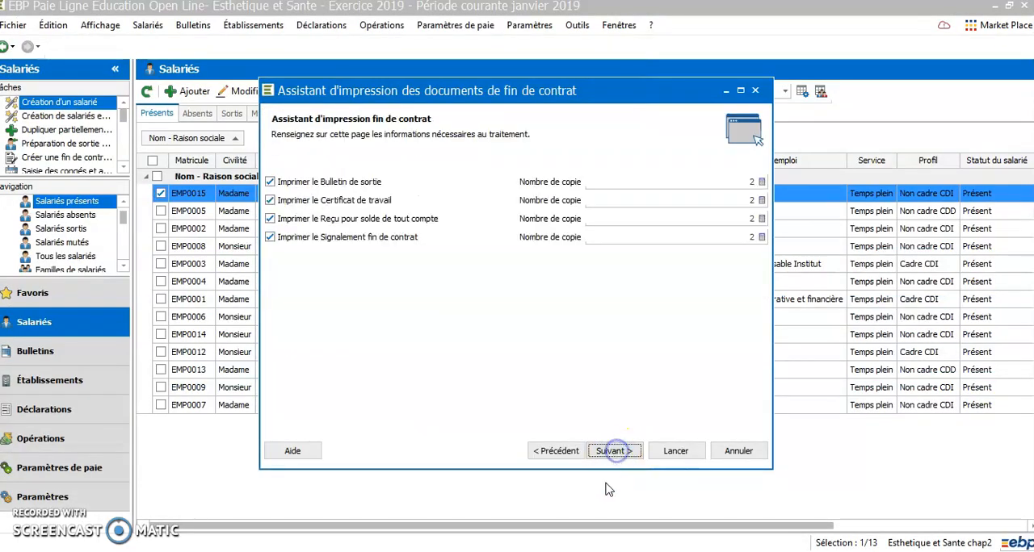
left_click(670, 452)
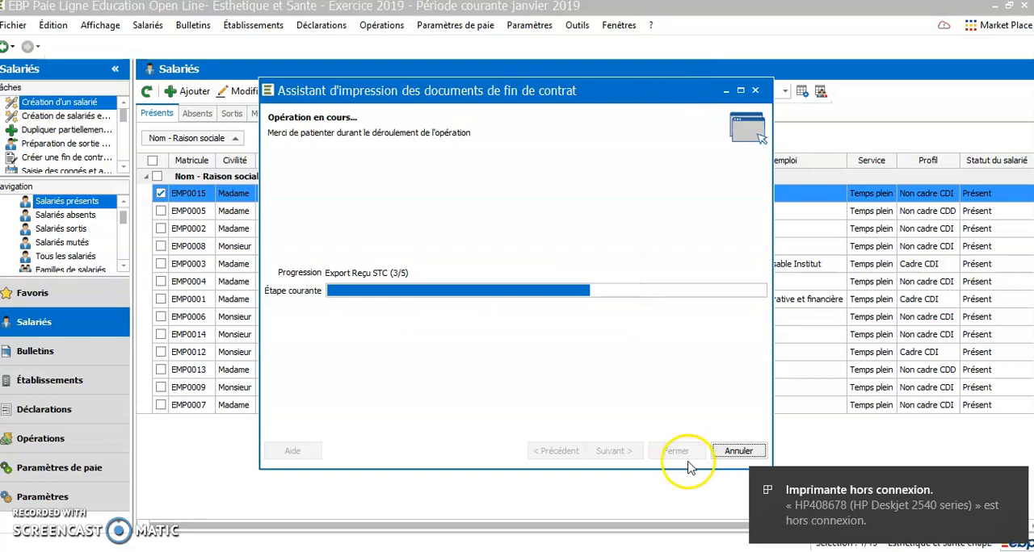
left_click(1009, 484)
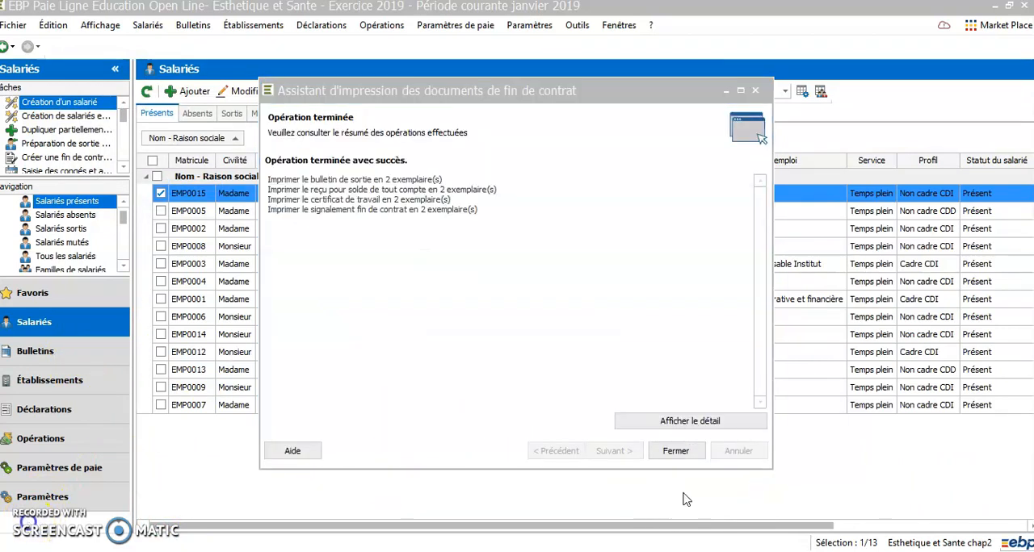
left_click(676, 452)
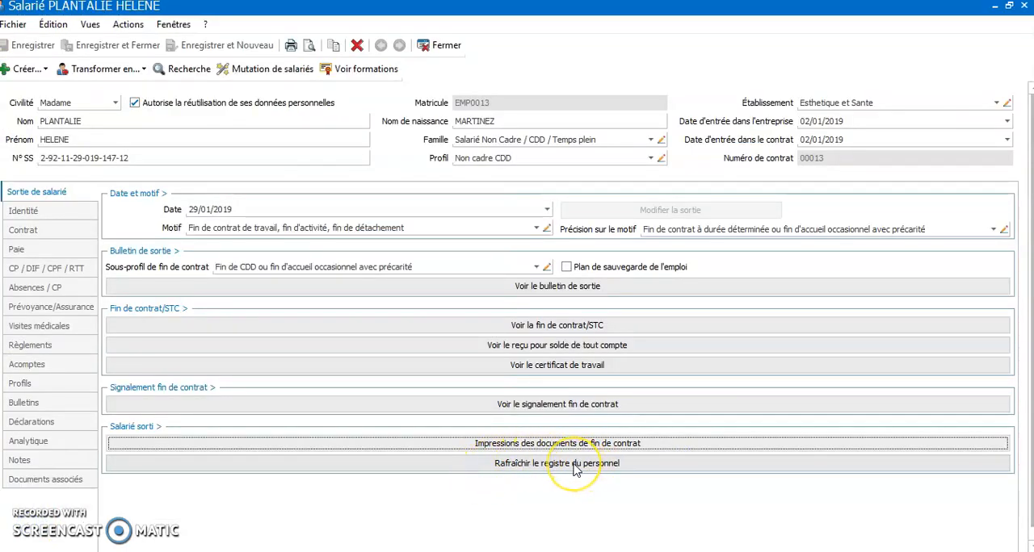
Step: Refresh the personnel register for the departed employee and close the employee record
left_click(575, 463)
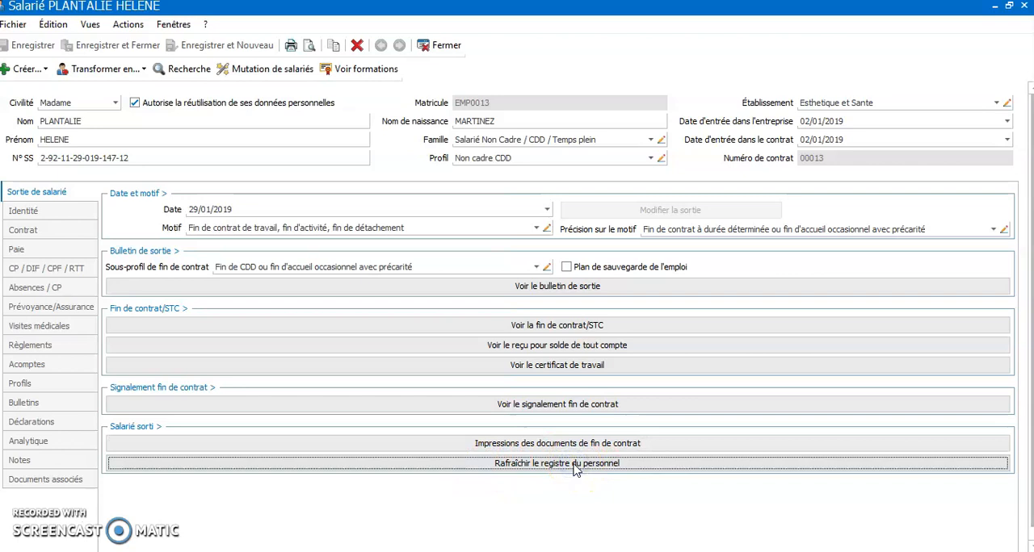
left_click(559, 449)
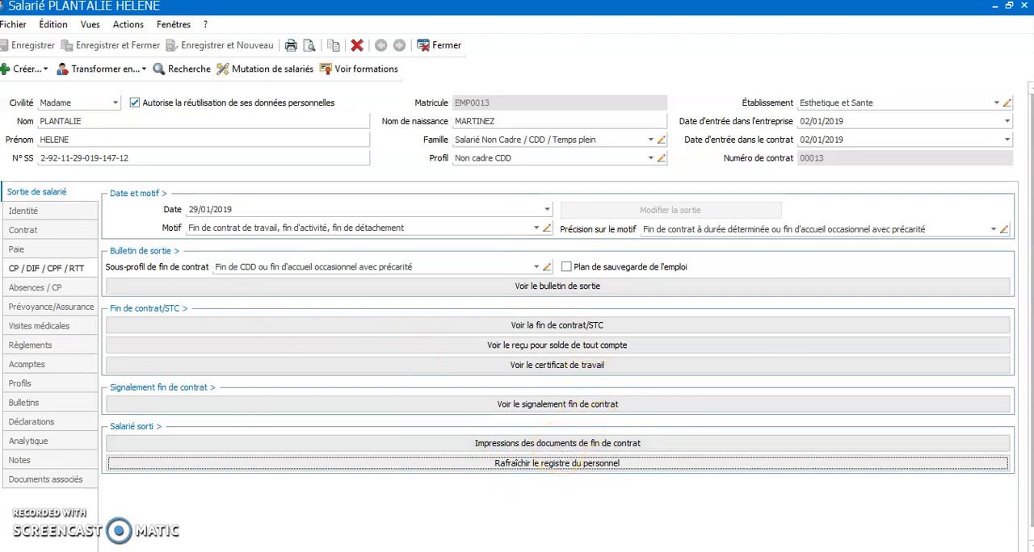
left_click(1023, 7)
Step: Show the current January 2019 payslips and select the one with exit date 29/01/2019
left_click(34, 350)
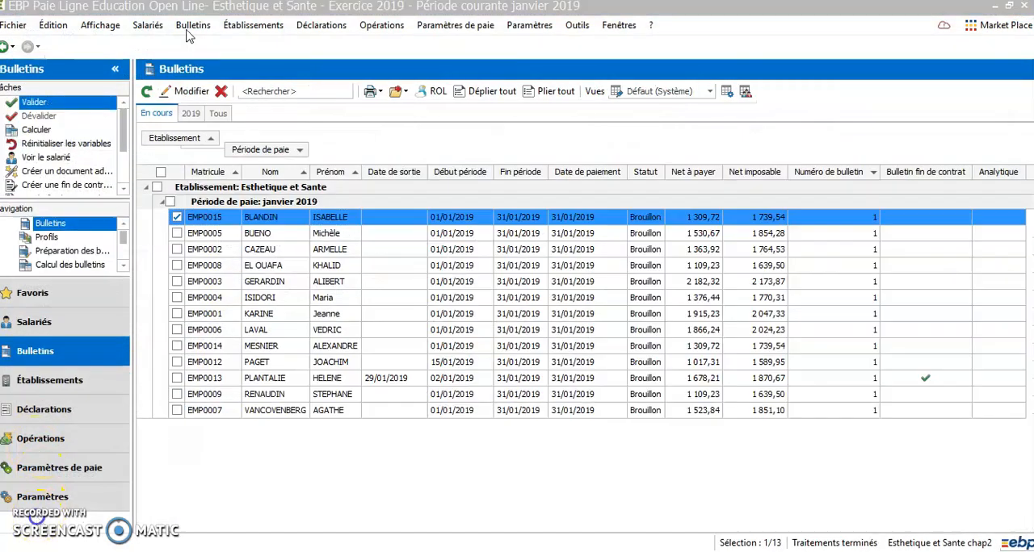
left_click(192, 25)
mouse_move(339, 67)
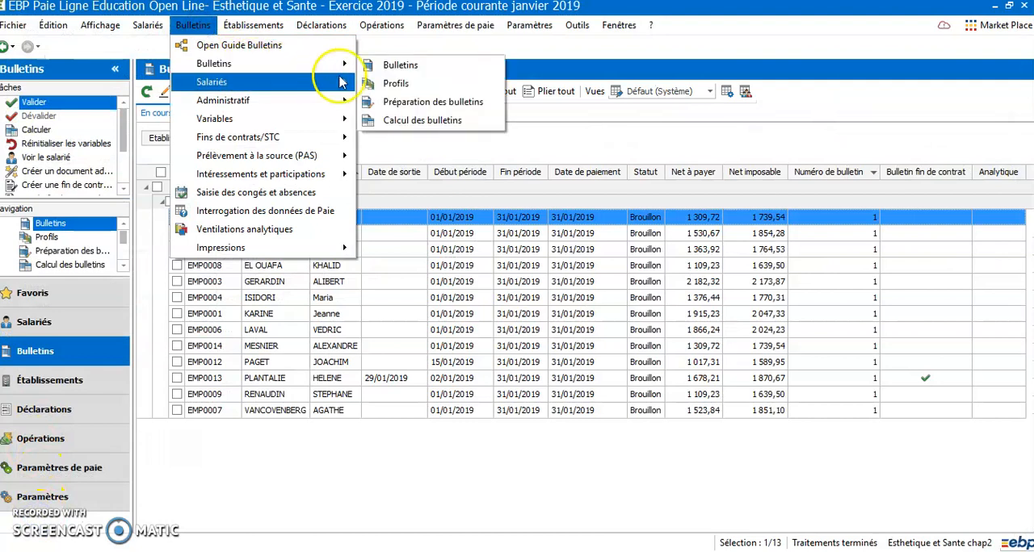
left_click(371, 63)
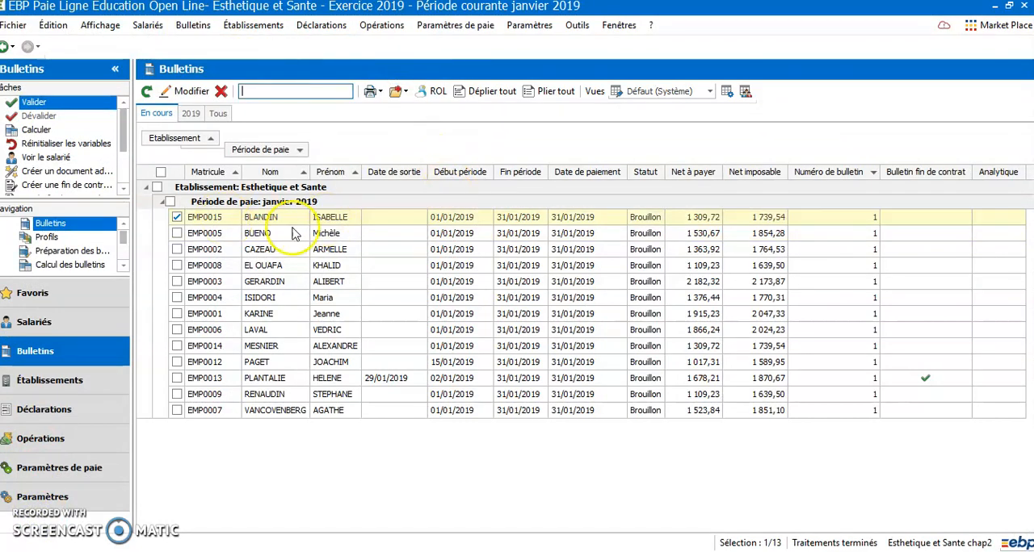
left_click(386, 379)
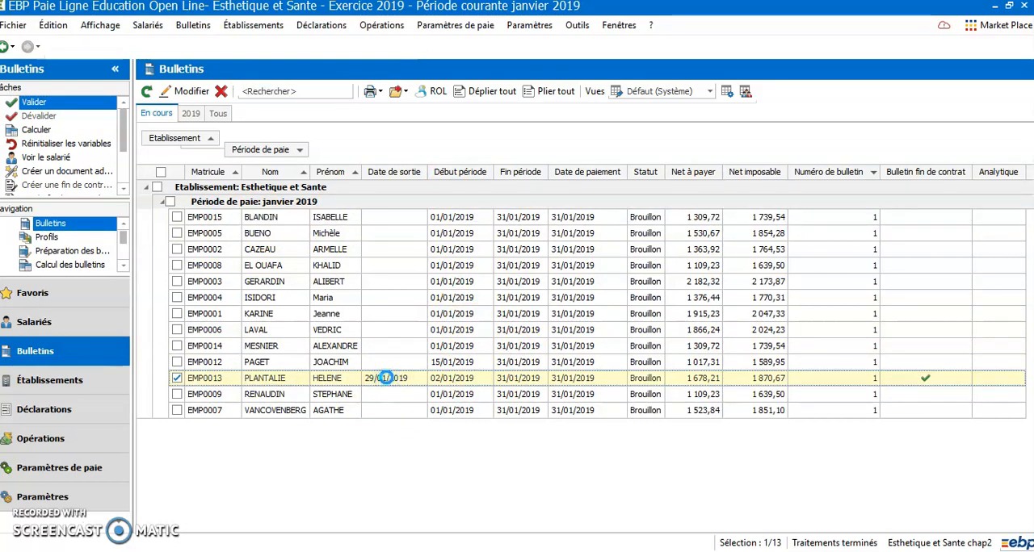
Step: Review the leave counters on the payslip with exit date 29/01/2019 and close it
double_click(386, 380)
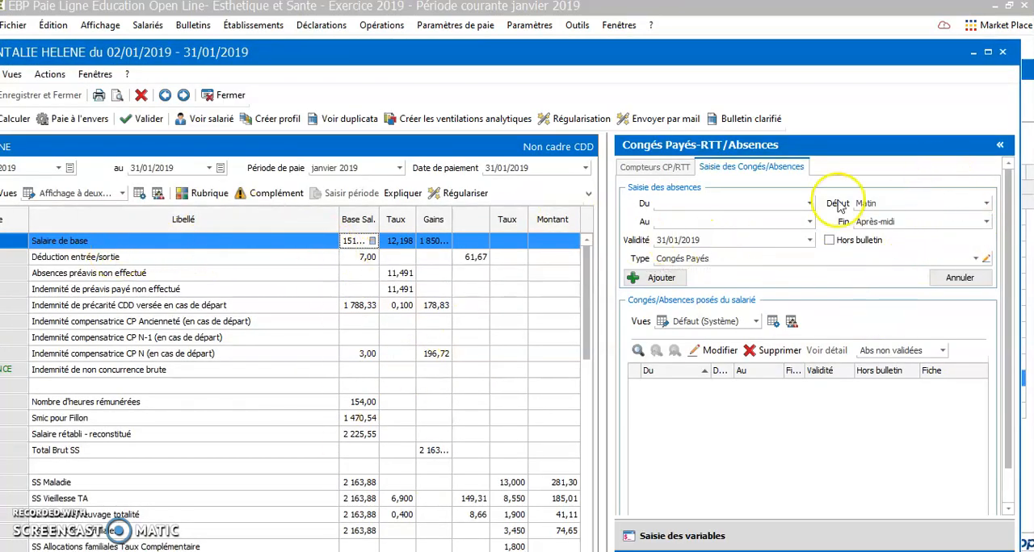
left_click(649, 167)
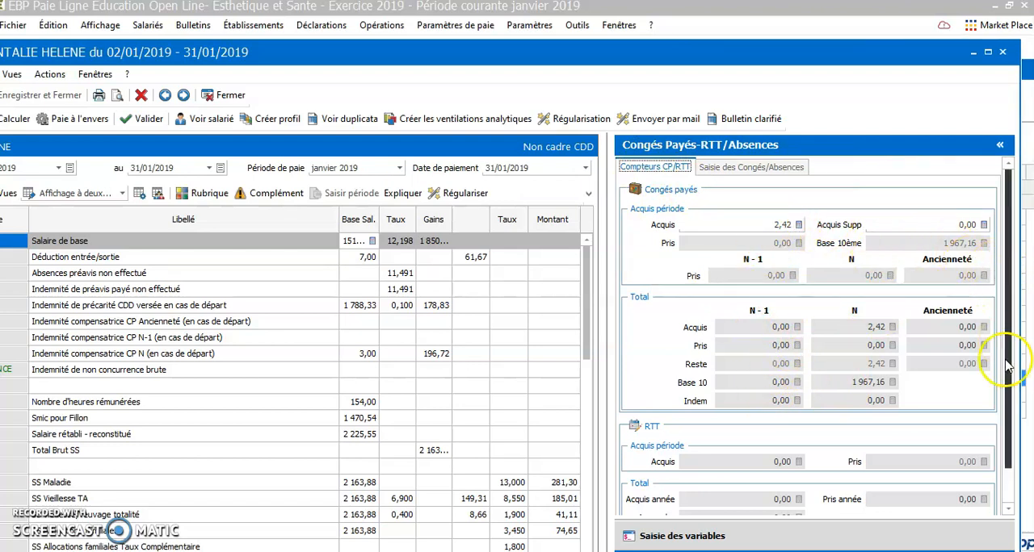
left_click(1002, 52)
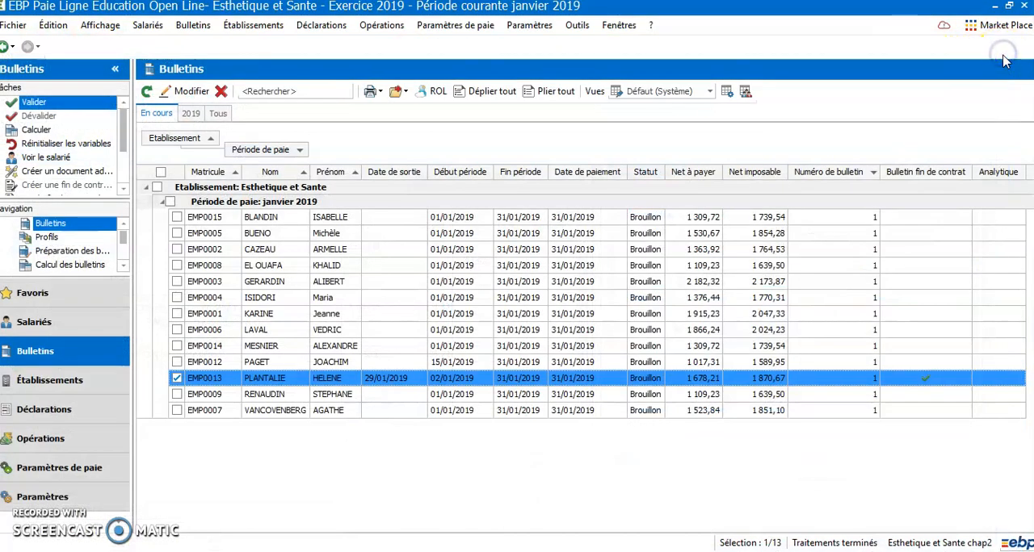
Step: Examine the N-1, N and seniority leave totals on the first listed employee's January 2019 payslip and close it
left_click(322, 218)
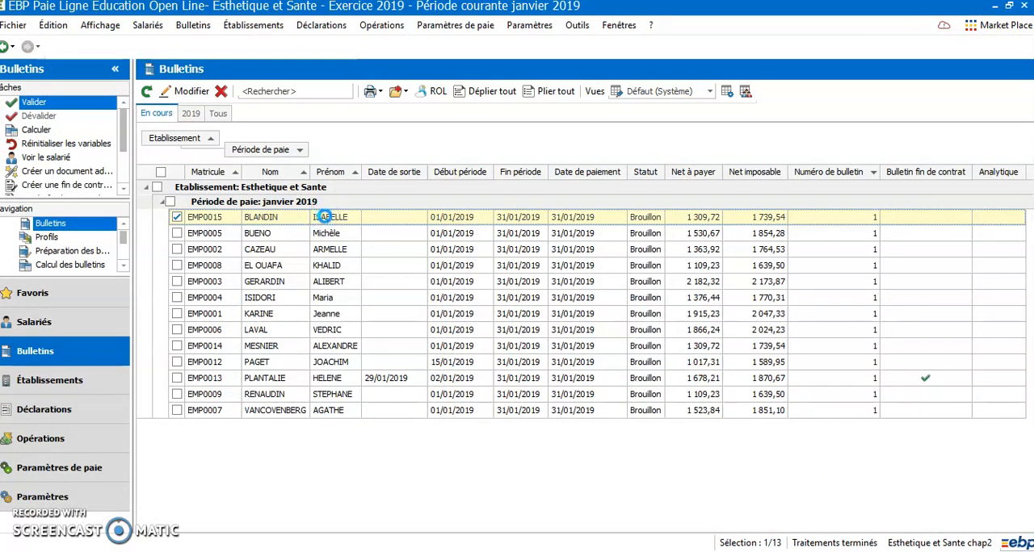
double_click(322, 218)
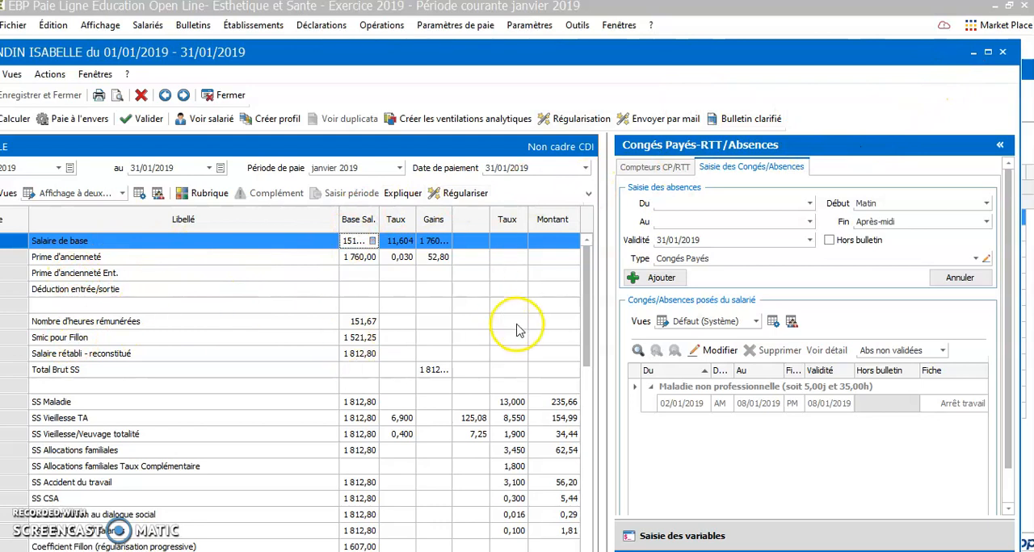
left_click(654, 167)
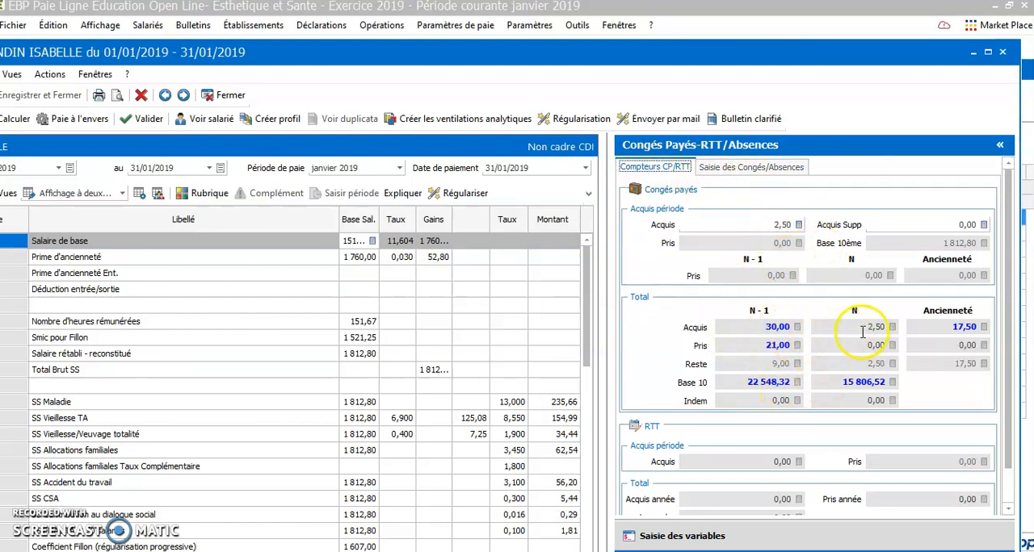
mouse_move(881, 327)
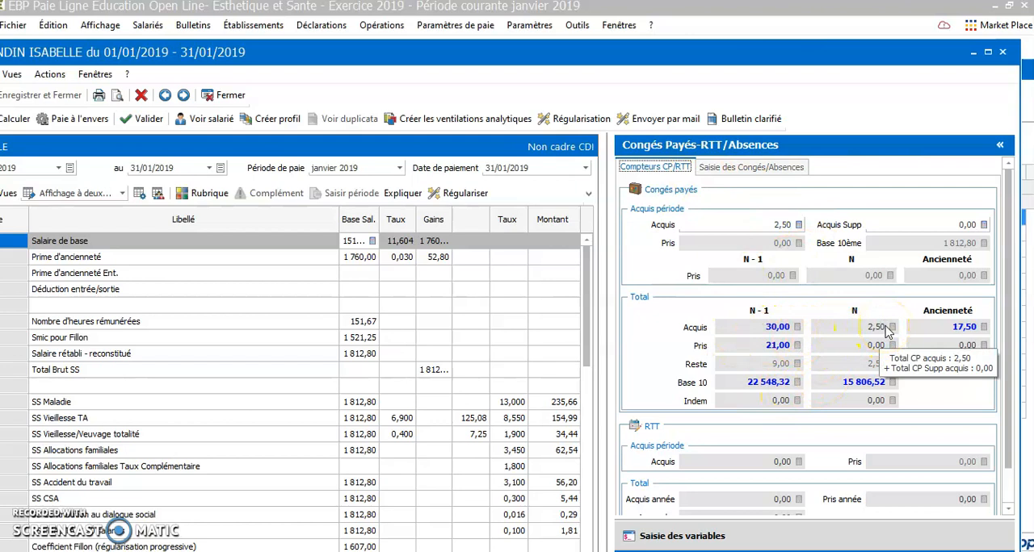
left_click(891, 339)
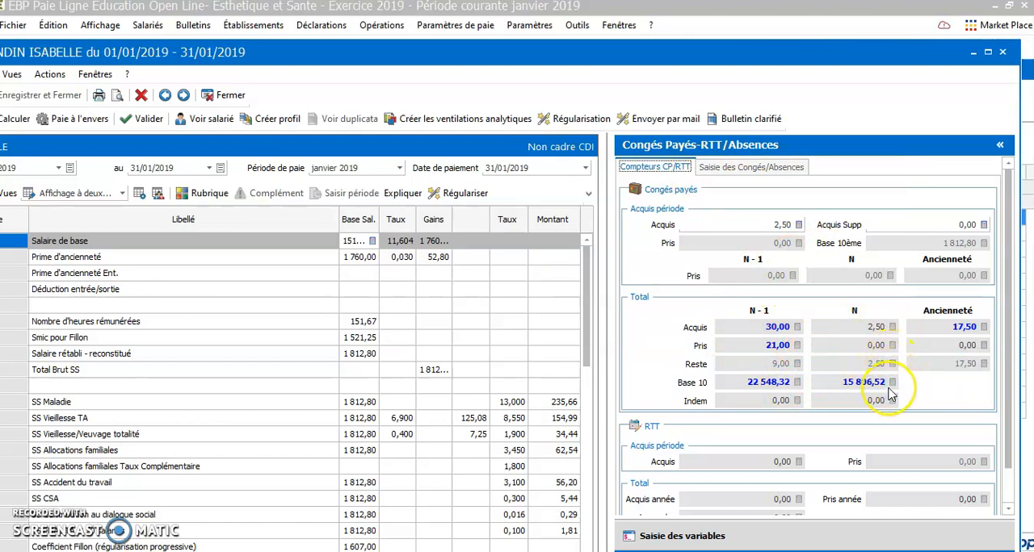
left_click(977, 341)
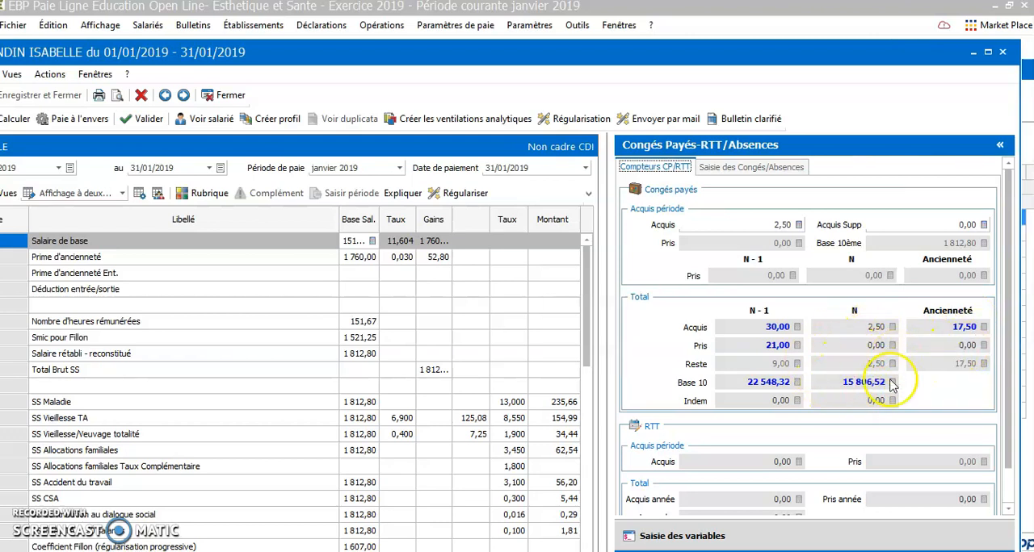
mouse_move(864, 399)
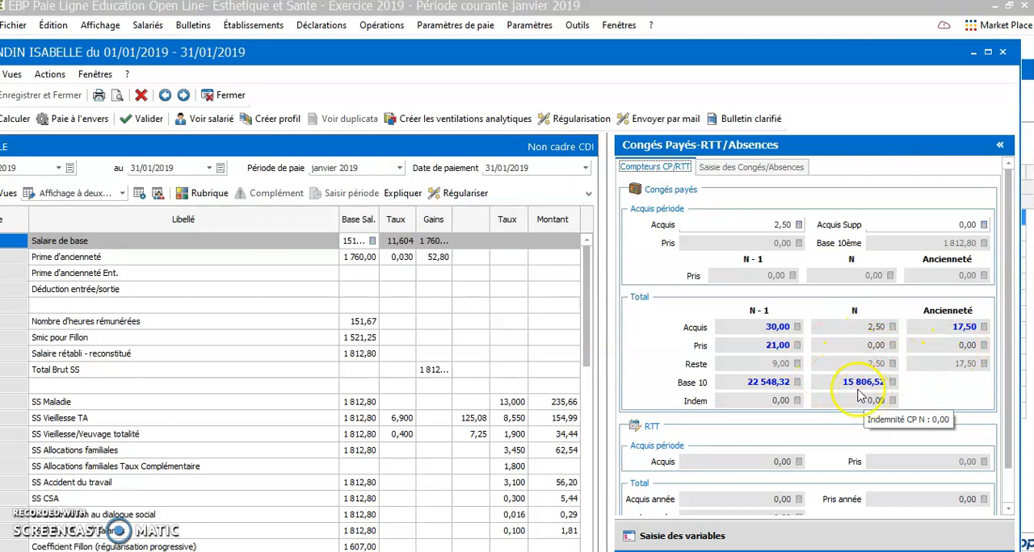
left_click(1002, 53)
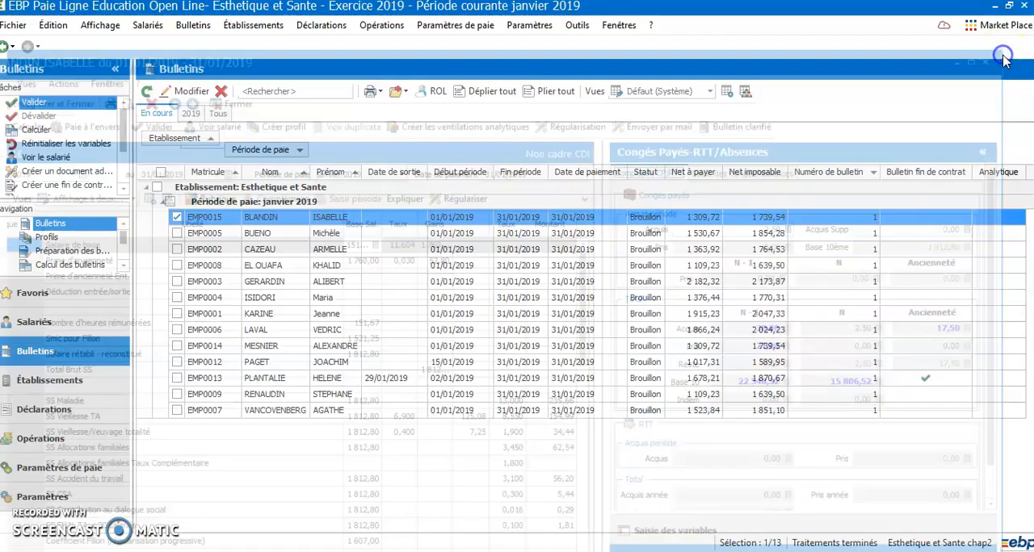
Step: Delete the first listed employee's draft January 2019 payslip and confirm the deletion
right_click(286, 219)
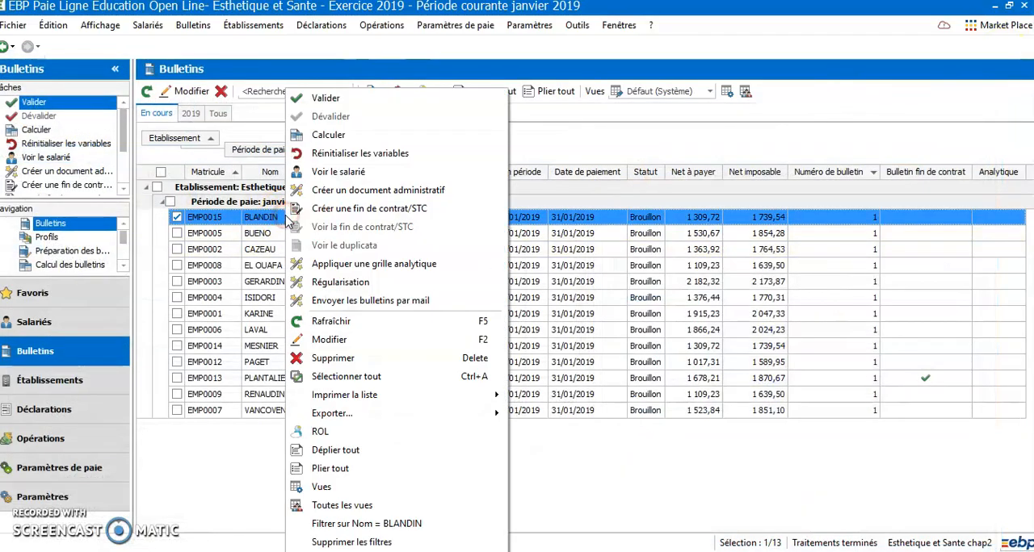
left_click(339, 359)
left_click(547, 319)
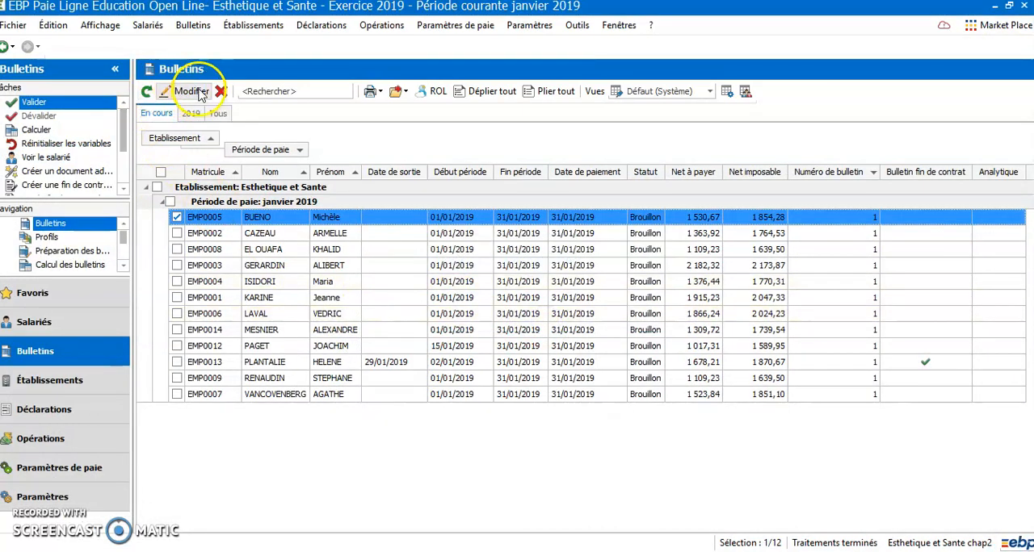
Step: Prepare a new January 2019 payslip from the profile for the employee without one, calculating it after preparation
left_click(193, 25)
mouse_move(277, 71)
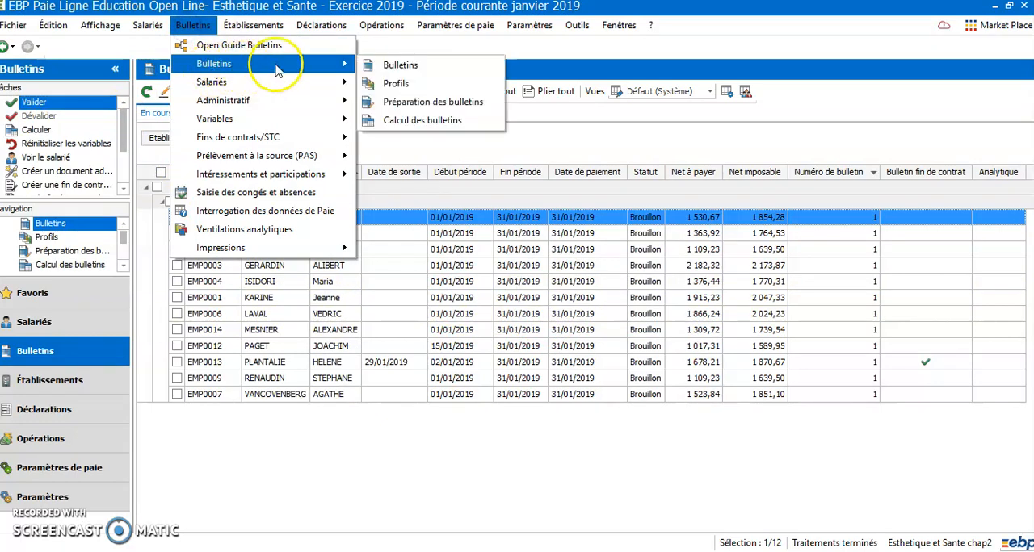
left_click(408, 102)
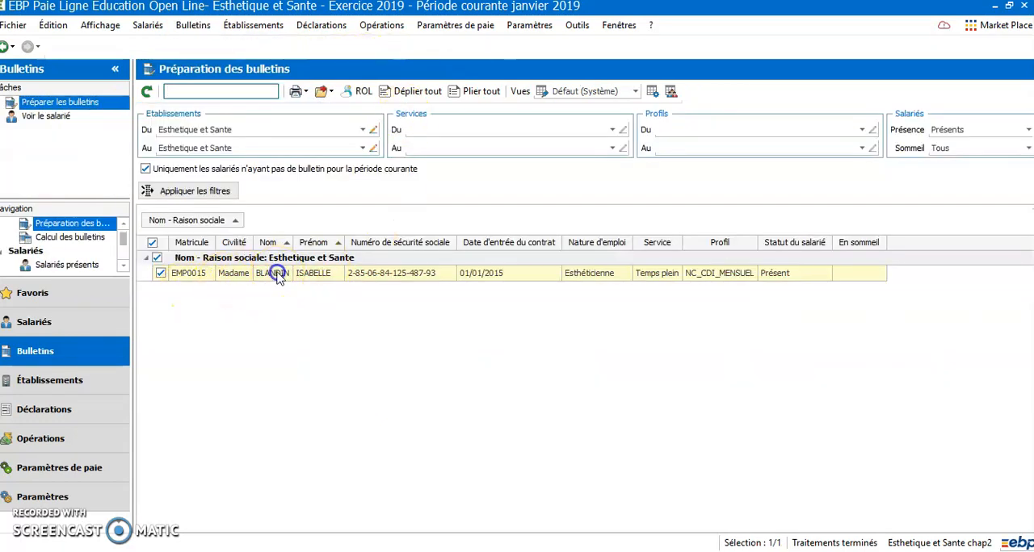
left_click(277, 275)
right_click(277, 275)
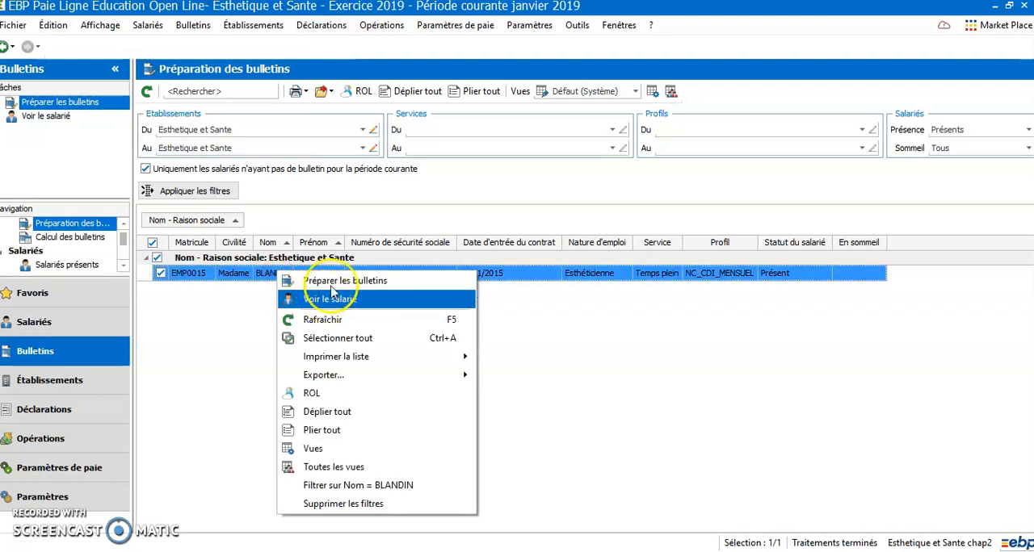
left_click(334, 282)
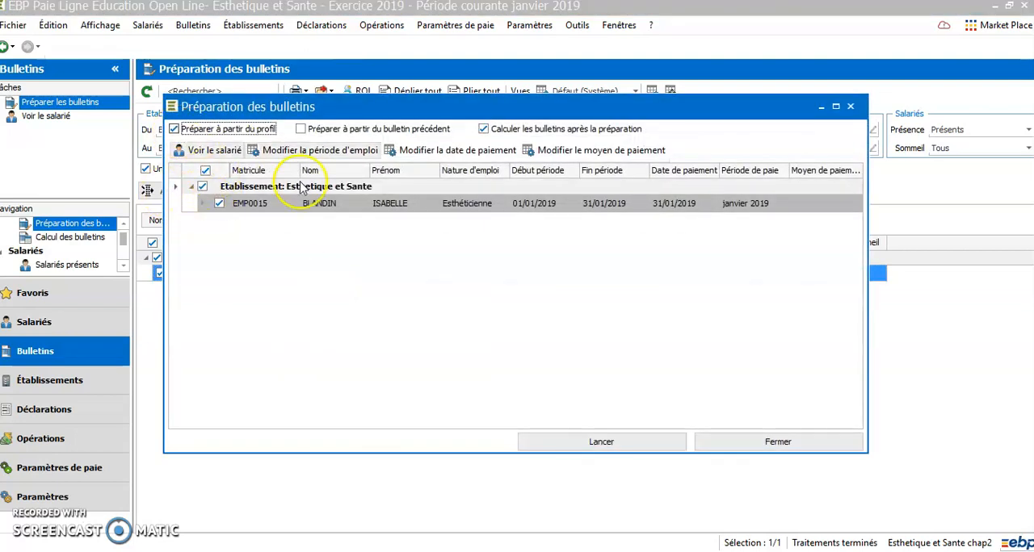
left_click(604, 449)
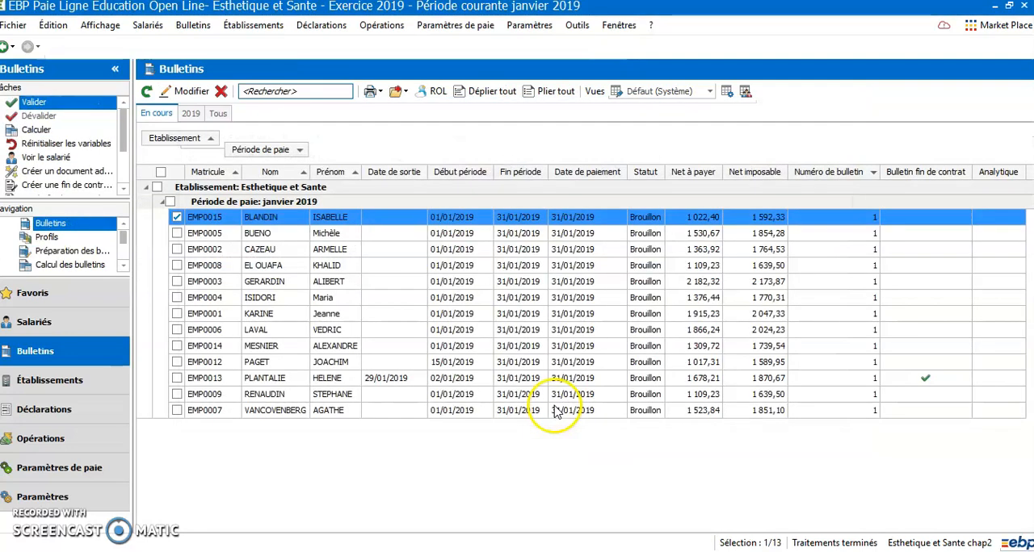
Step: Open the newly prepared payslip and check its non-occupational sickness absence and employer-paid remuneration lines
left_click(323, 216)
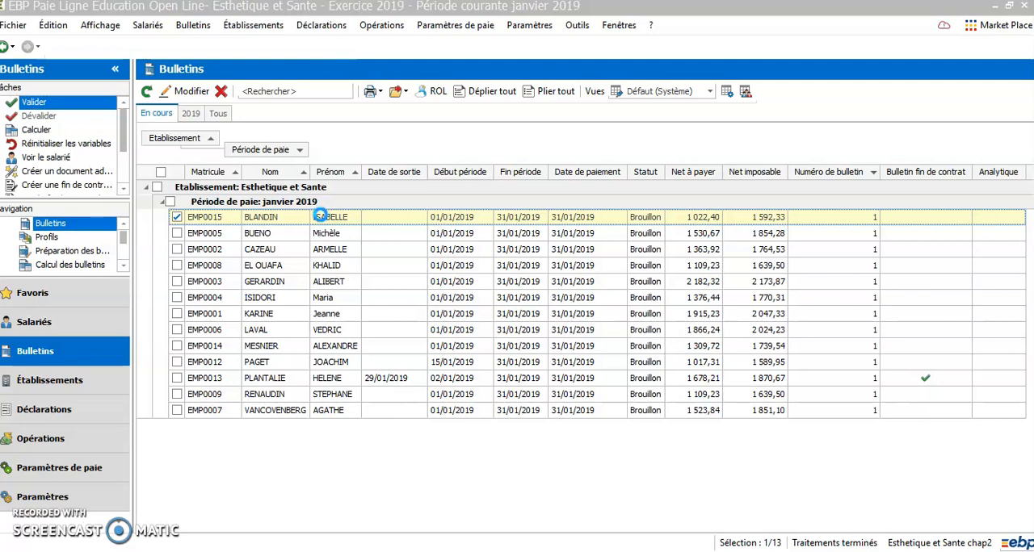
double_click(324, 218)
left_click(294, 247)
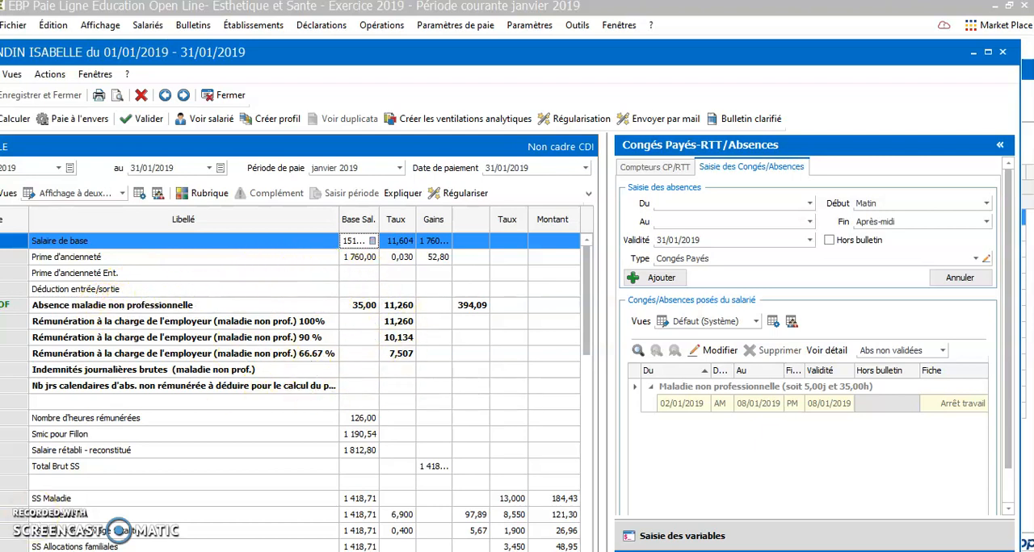
left_click(351, 327)
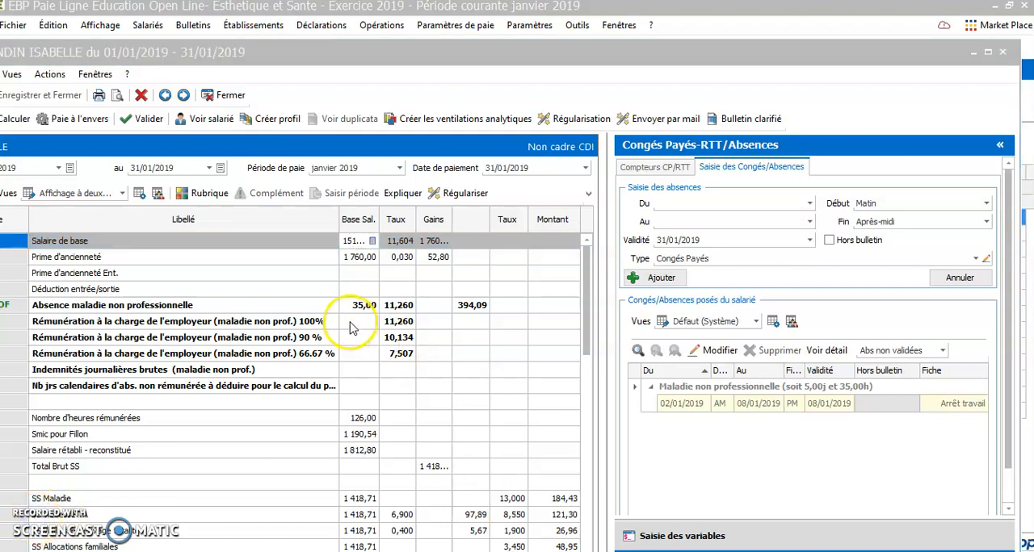